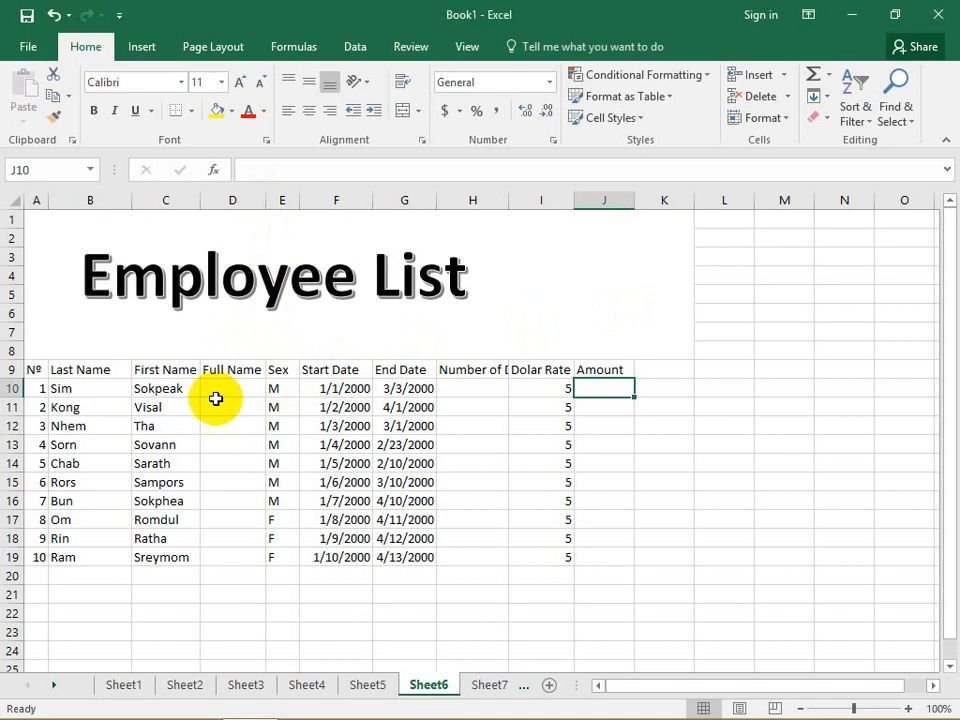
- Widen the Full Name, Number of Day and Dolar Rate columns slightly
{"action": "left_click_drag", "start_coordinate": [112, 394], "coordinate": [141, 390]}
{"action": "left_click", "coordinate": [231, 388]}
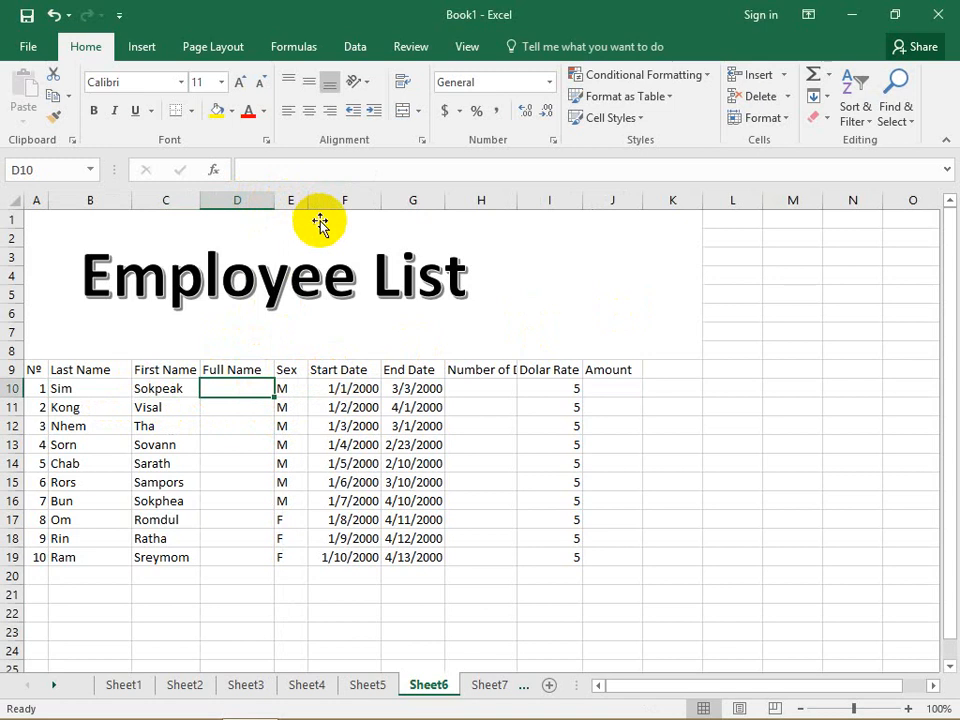
{"action": "left_click_drag", "start_coordinate": [518, 200], "coordinate": [524, 199]}
{"action": "left_click", "coordinate": [531, 197]}
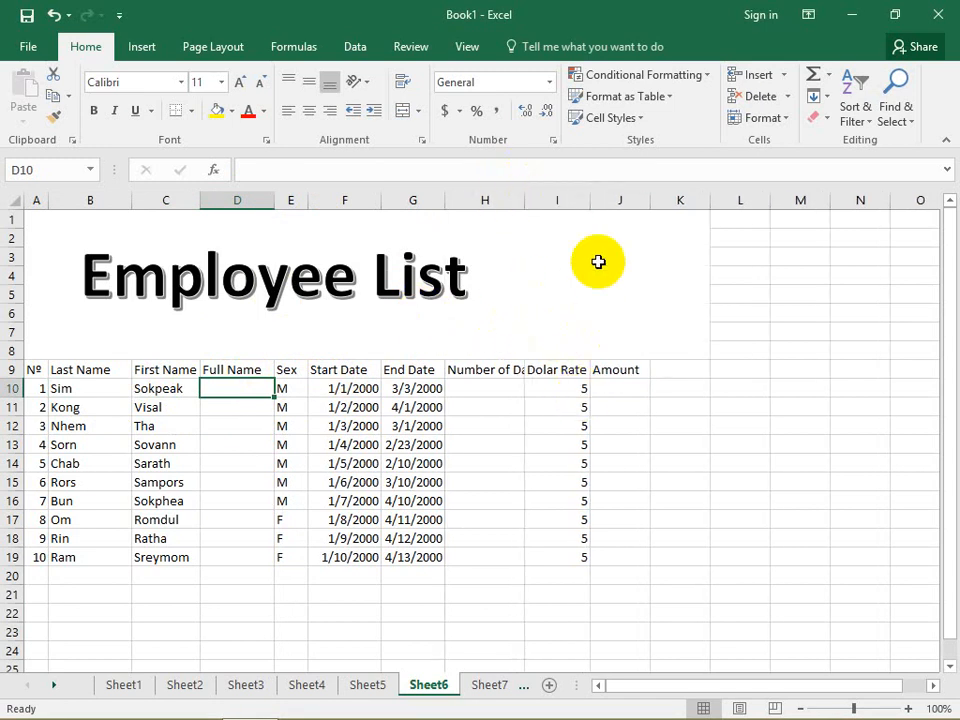
{"action": "left_click_drag", "start_coordinate": [589, 201], "coordinate": [597, 199]}
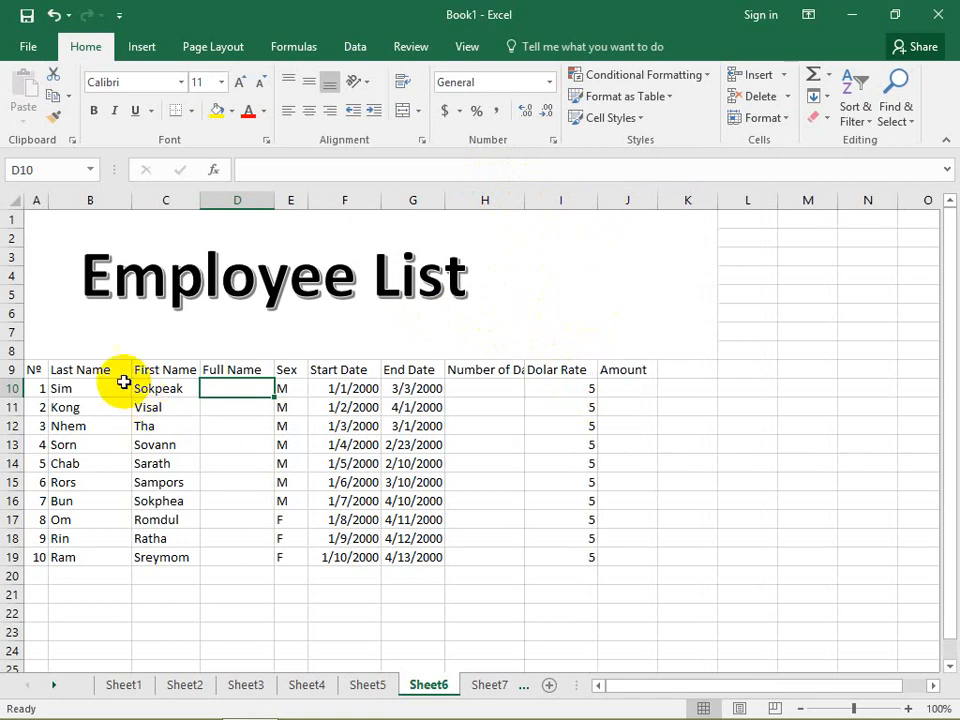
{"action": "left_click_drag", "start_coordinate": [43, 368], "coordinate": [600, 560]}
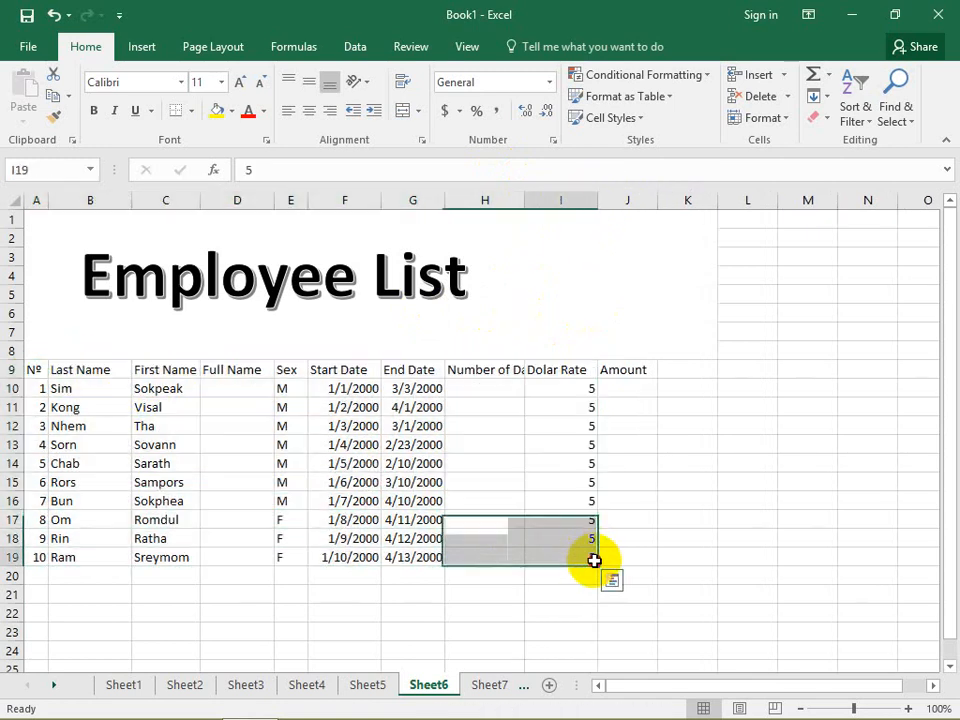
{"action": "left_click", "coordinate": [45, 369]}
{"action": "left_click_drag", "start_coordinate": [48, 369], "coordinate": [482, 480]}
{"action": "left_click_drag", "start_coordinate": [560, 500], "coordinate": [610, 522]}
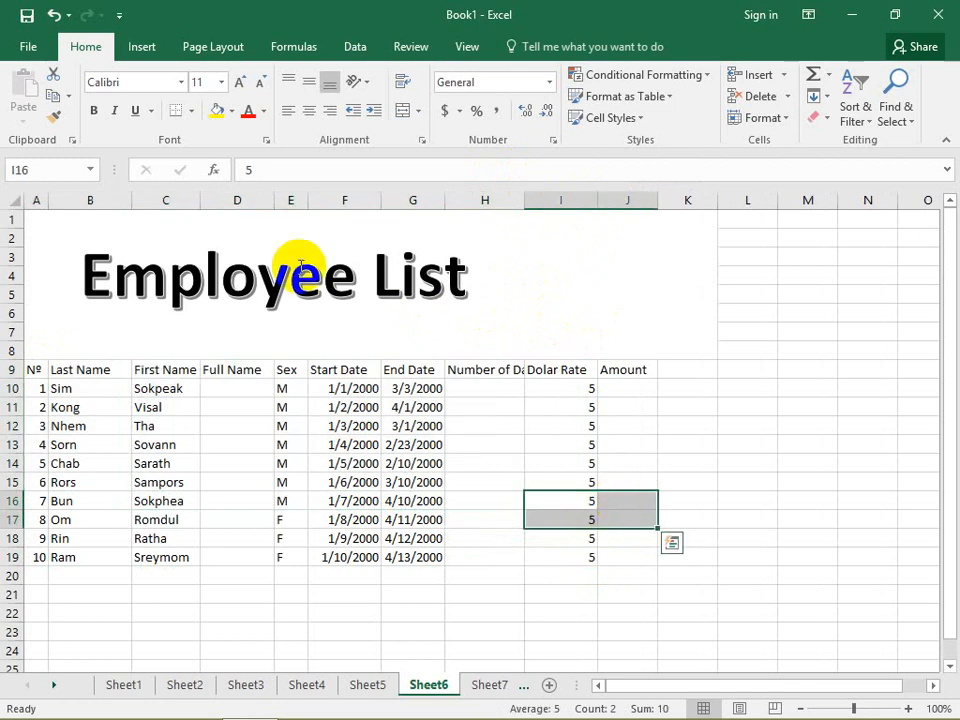
- Apply All Borders to the whole employee table, A9:J19
{"action": "left_click", "coordinate": [35, 369]}
{"action": "left_click_drag", "start_coordinate": [100, 398], "coordinate": [627, 553]}
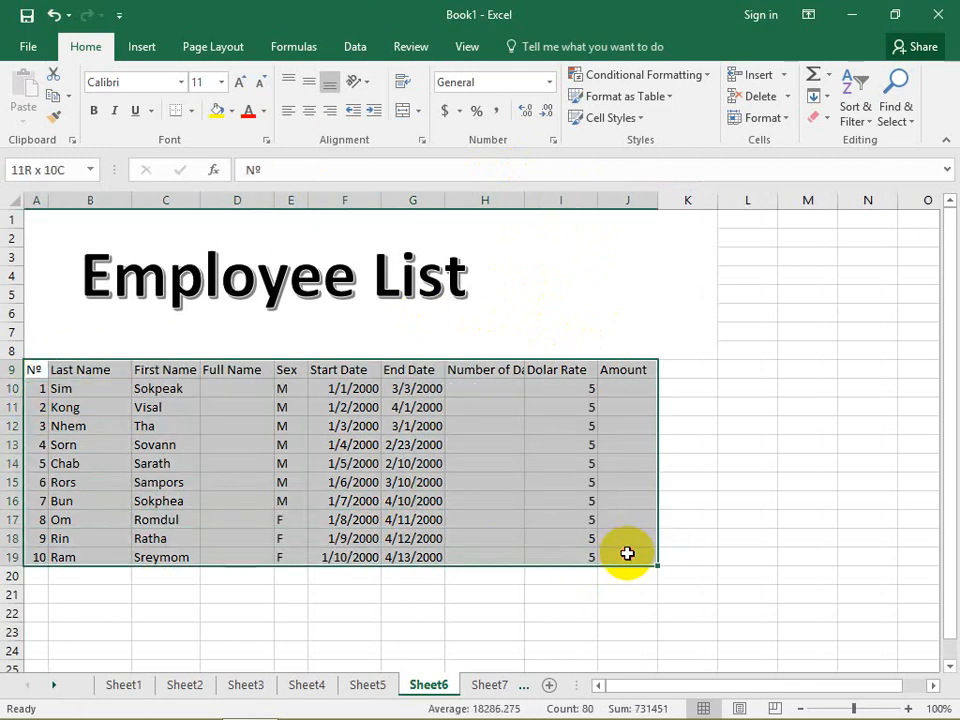
{"action": "left_click", "coordinate": [187, 110]}
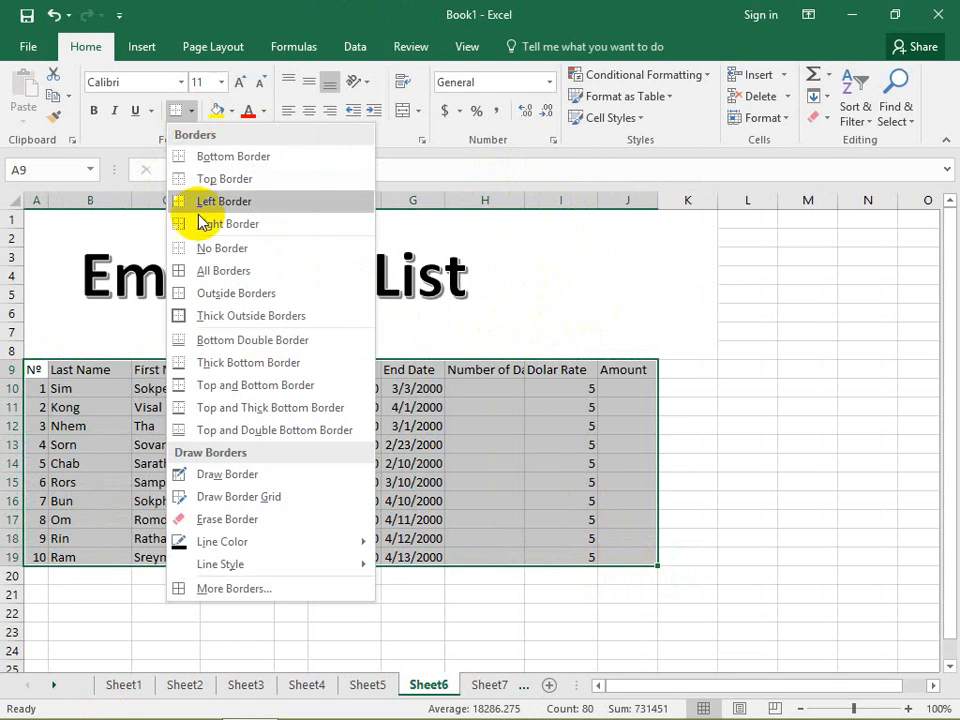
{"action": "left_click", "coordinate": [210, 270]}
{"action": "left_click", "coordinate": [247, 437]}
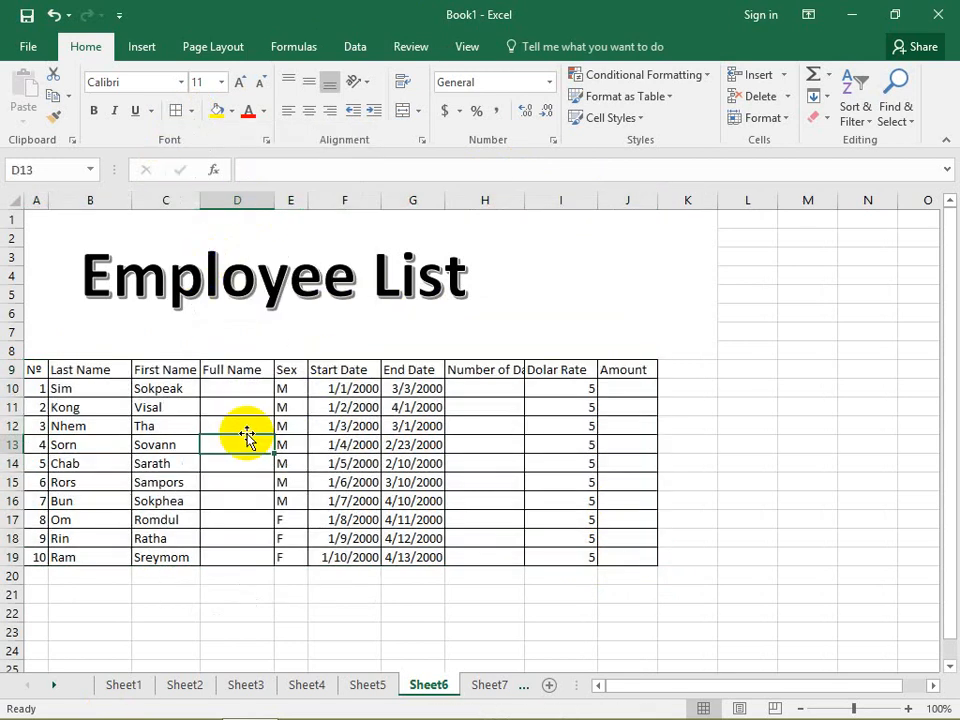
- Enter =CONCATENATE(B10," ",C10) in D10 to join the last and first names with a space
{"action": "left_click", "coordinate": [256, 384]}
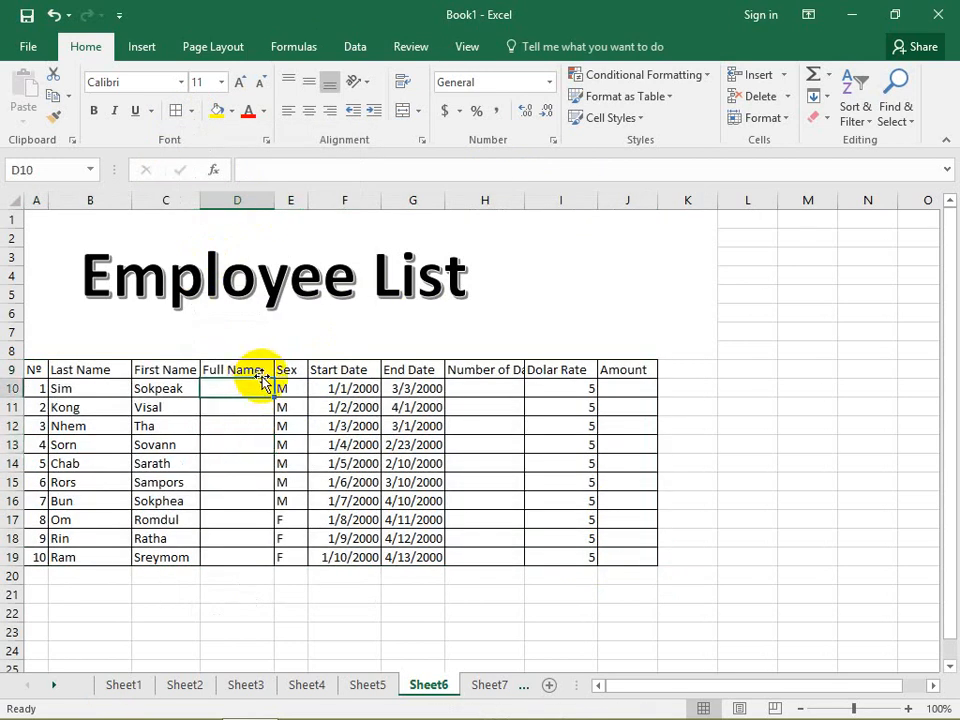
{"action": "type", "text": "ឲ"}
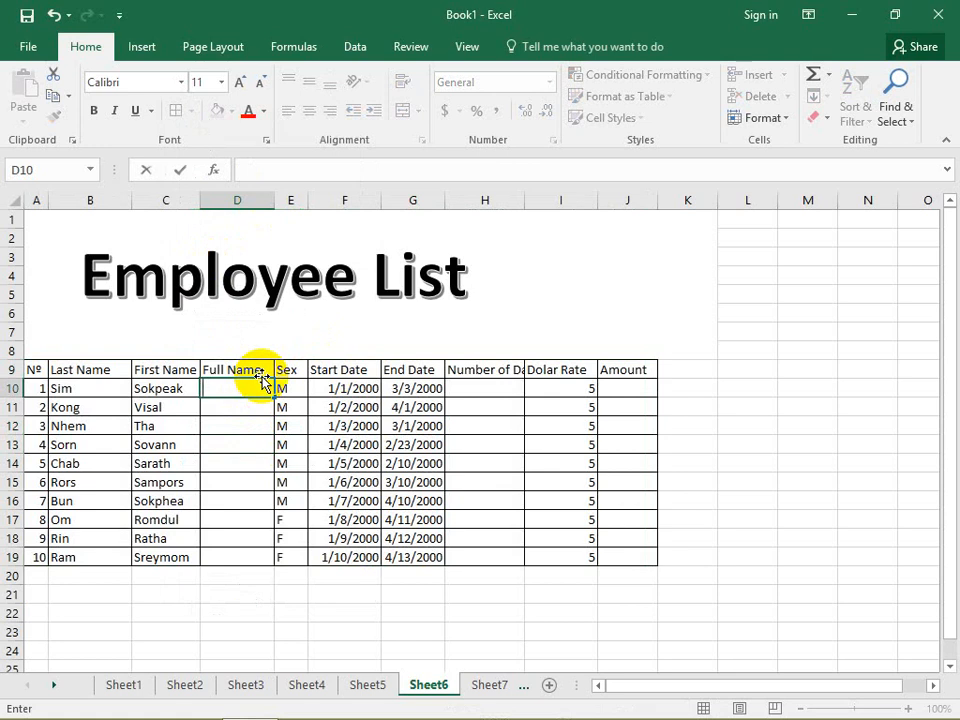
{"action": "type", "text": "=conca"}
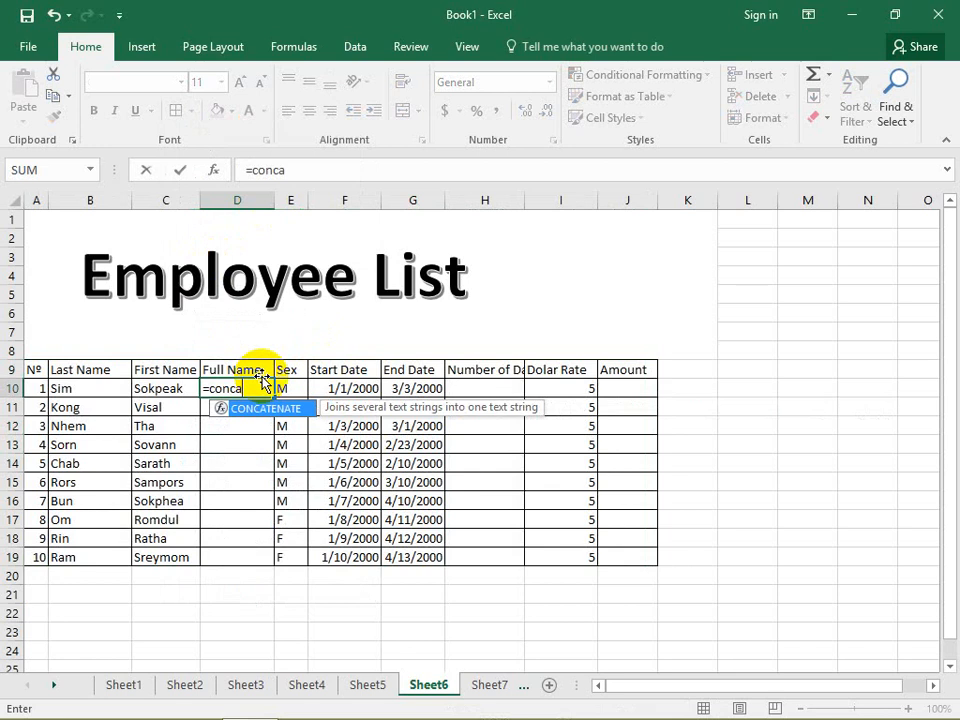
{"action": "key", "text": "Tab"}
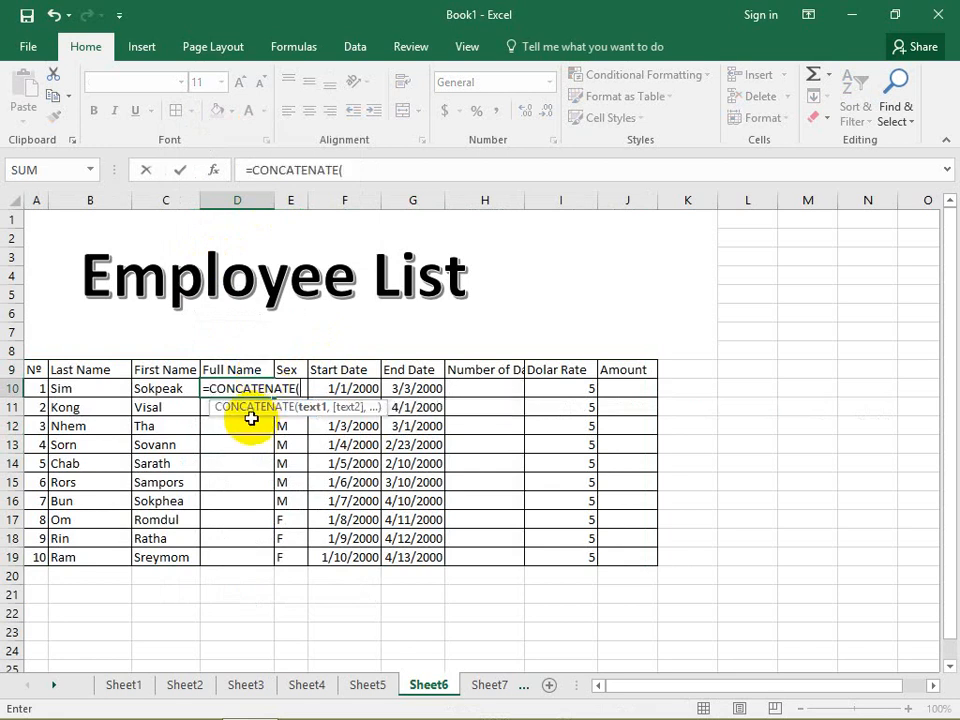
{"action": "left_click", "coordinate": [115, 388]}
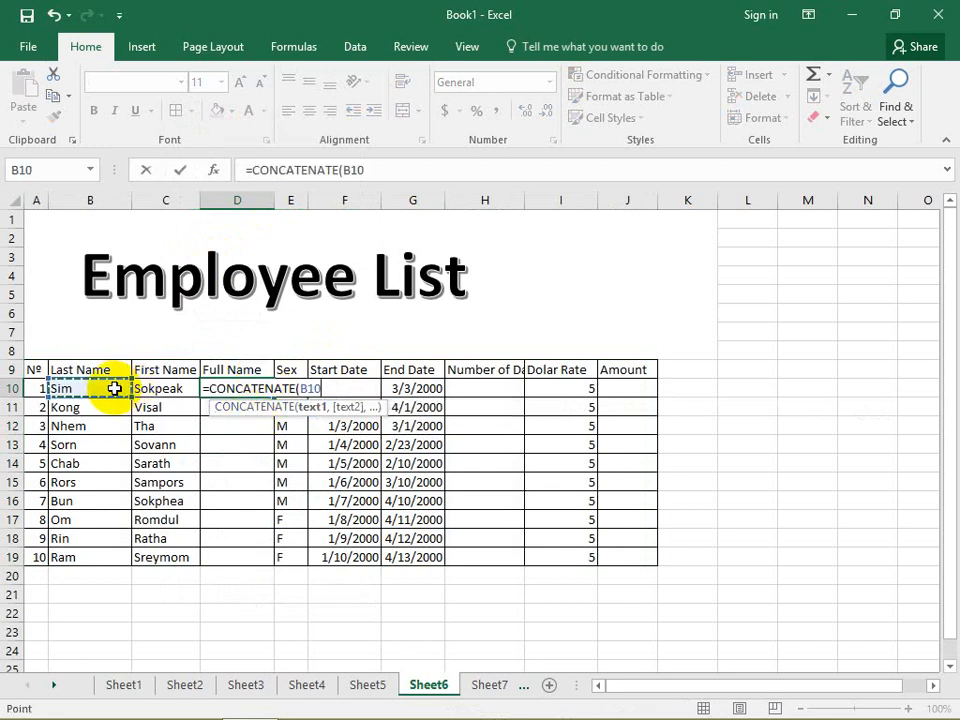
{"action": "type", "text": ","}
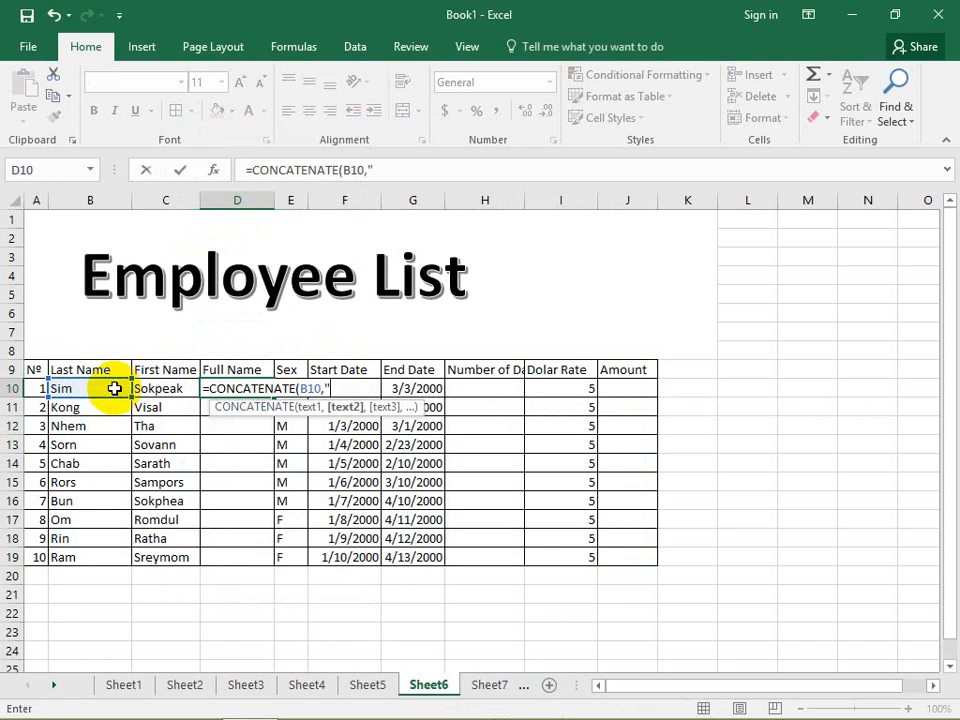
{"action": "type", "text": "\"\","}
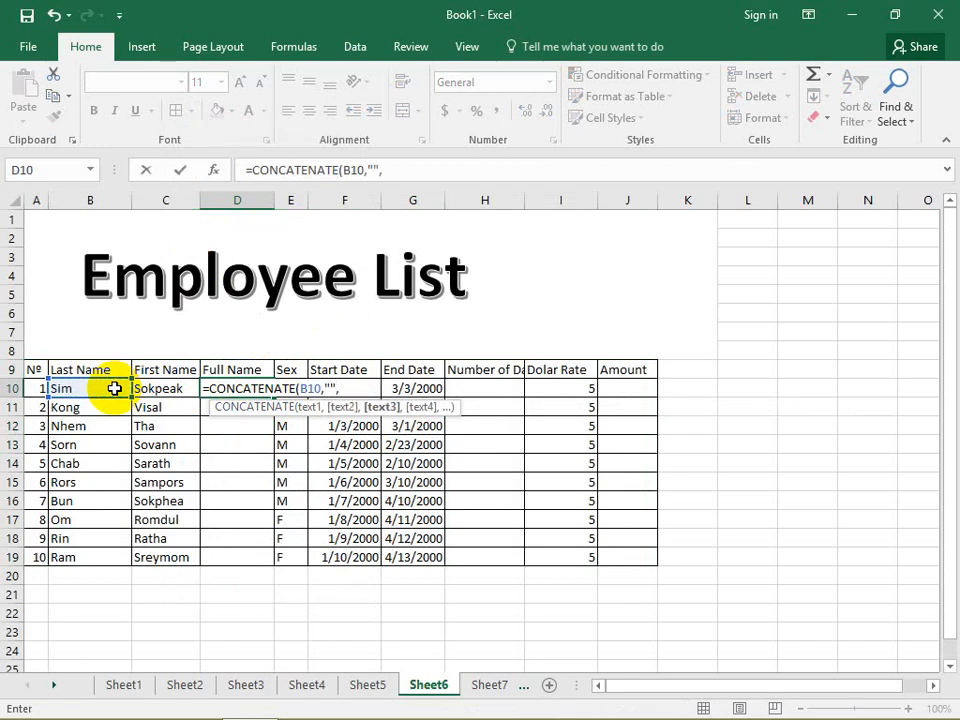
{"action": "left_click", "coordinate": [145, 392]}
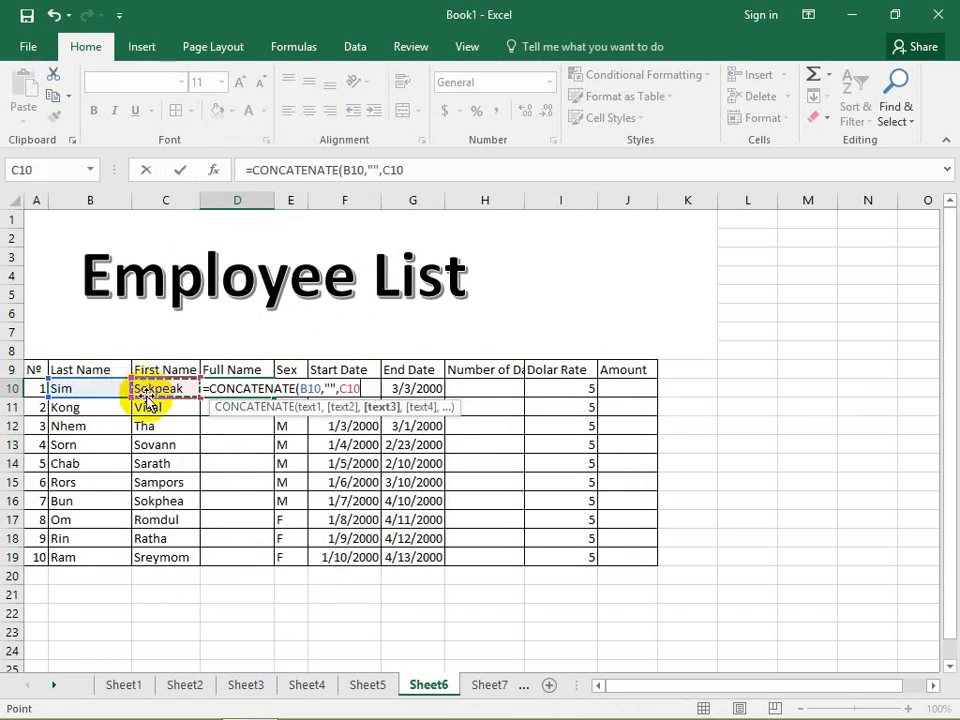
{"action": "type", "text": ")"}
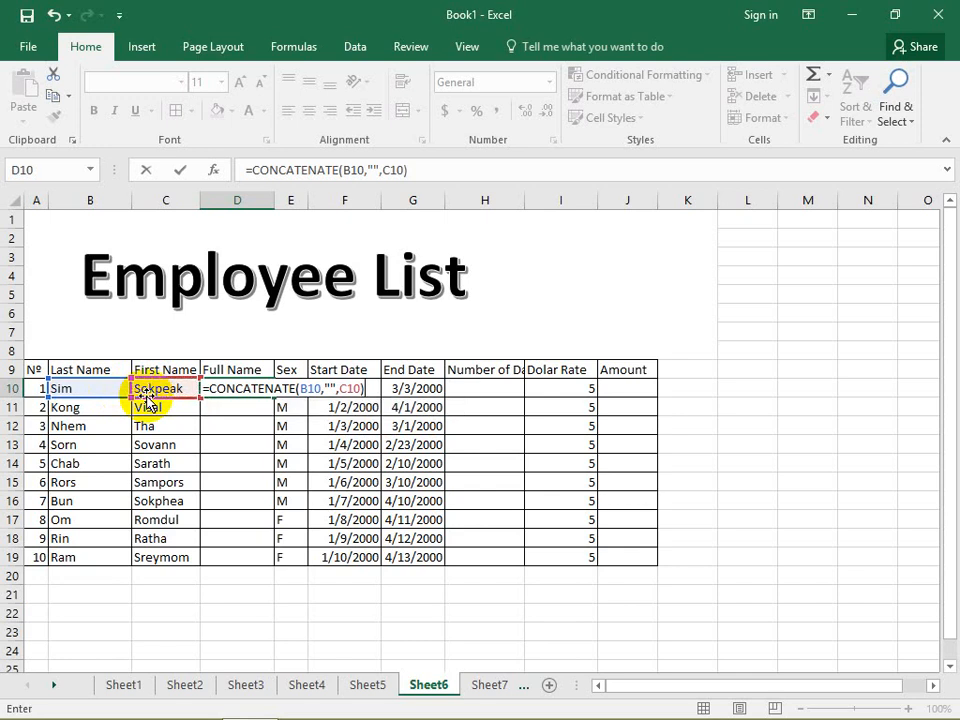
{"action": "left_click", "coordinate": [331, 388]}
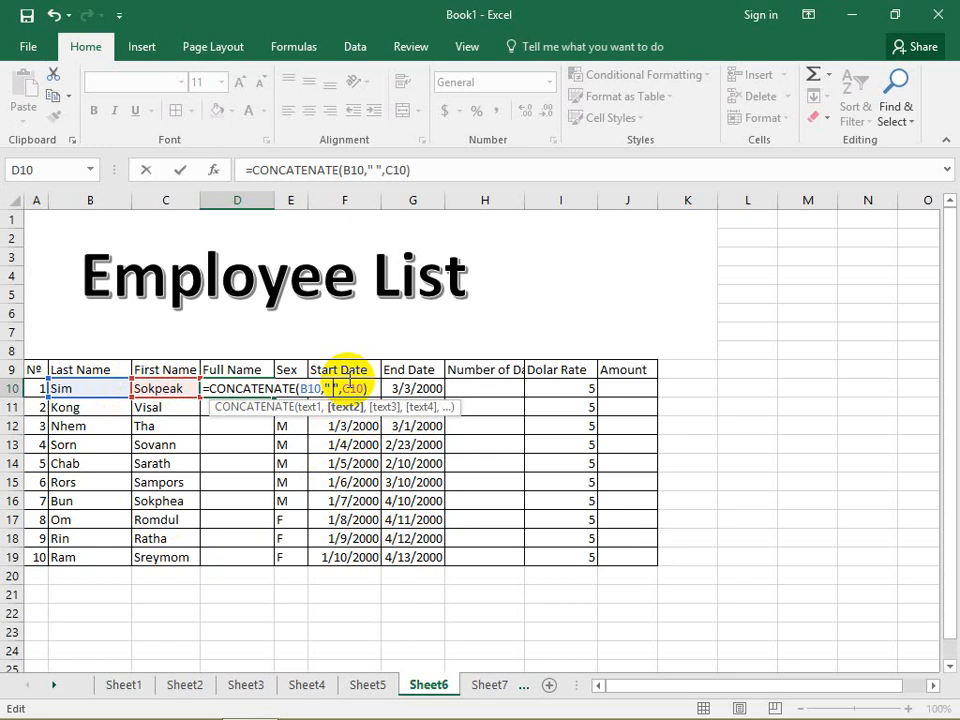
{"action": "key", "text": "Return"}
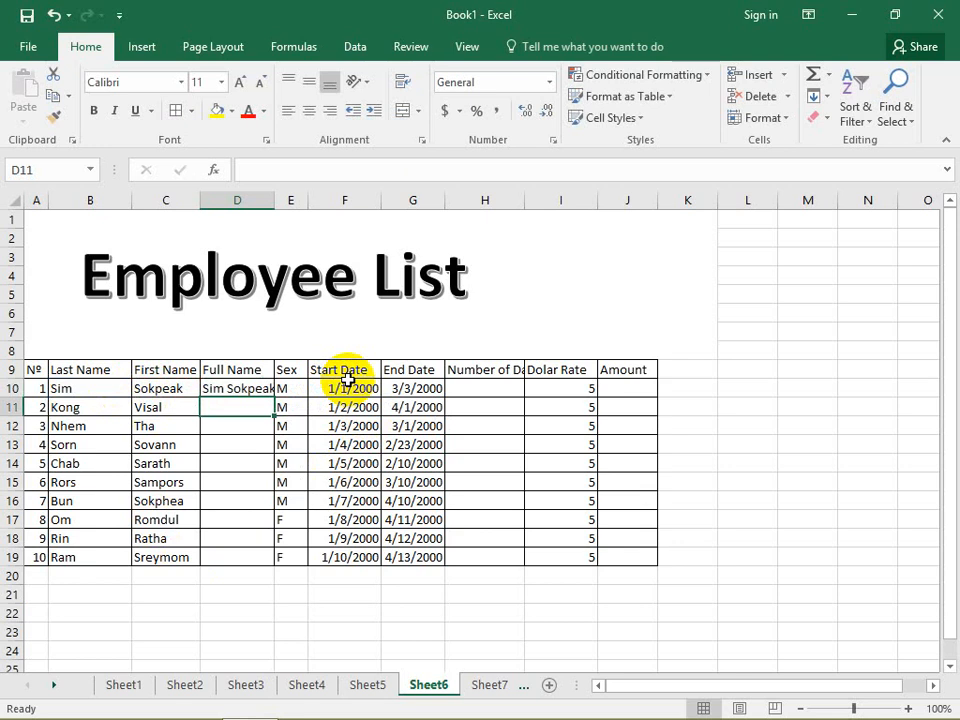
- Widen the Full Name column and fill the D10 formula down through D19
{"action": "left_click_drag", "start_coordinate": [274, 204], "coordinate": [292, 202]}
{"action": "left_click", "coordinate": [248, 386]}
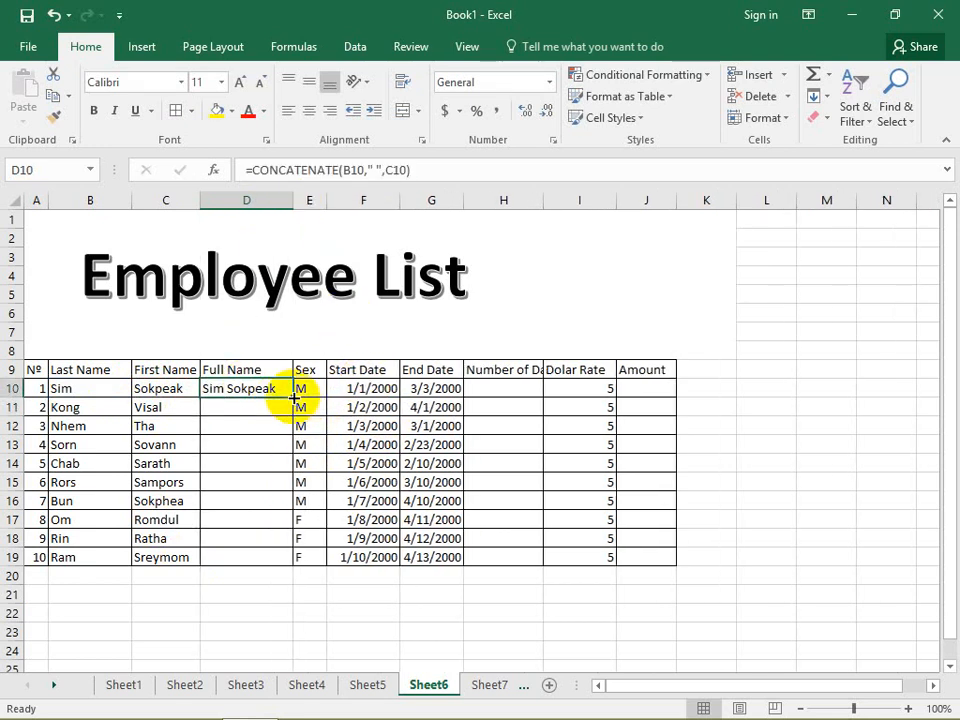
{"action": "double_click", "coordinate": [292, 397]}
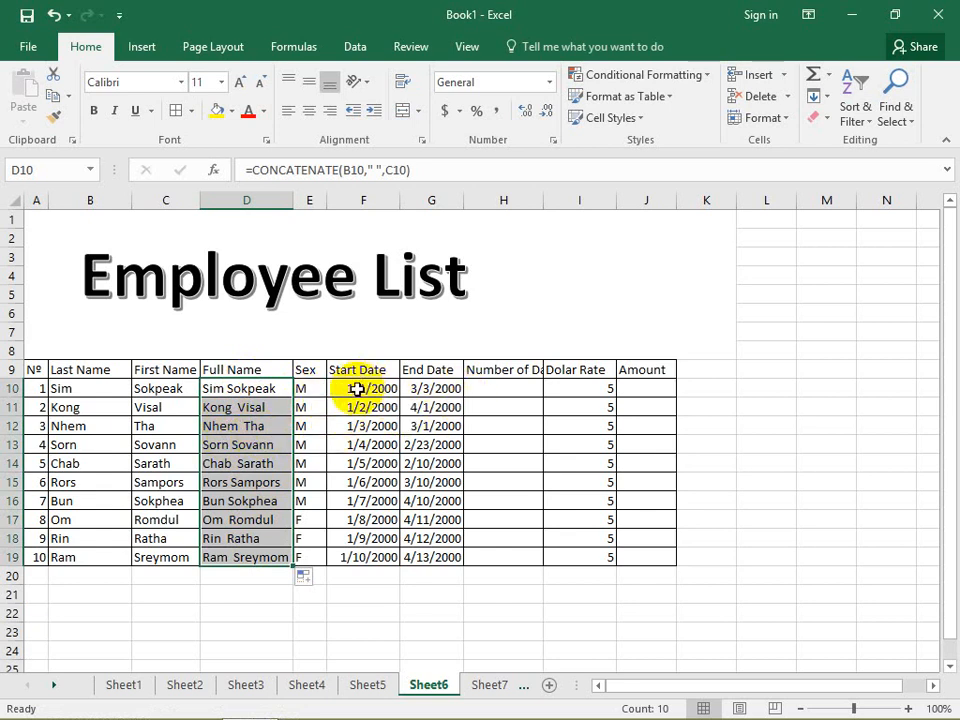
- Format the start and end dates in F10:G19 with the custom number format dd-mmmm-yyyy
{"action": "left_click_drag", "start_coordinate": [346, 388], "coordinate": [386, 424]}
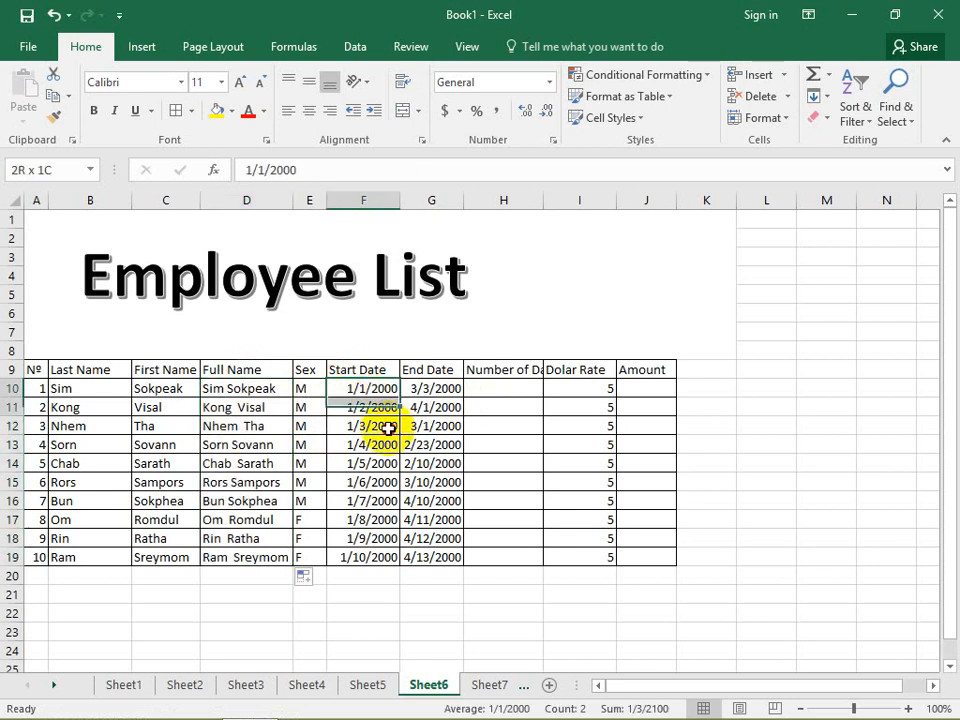
{"action": "left_click_drag", "start_coordinate": [430, 463], "coordinate": [428, 503]}
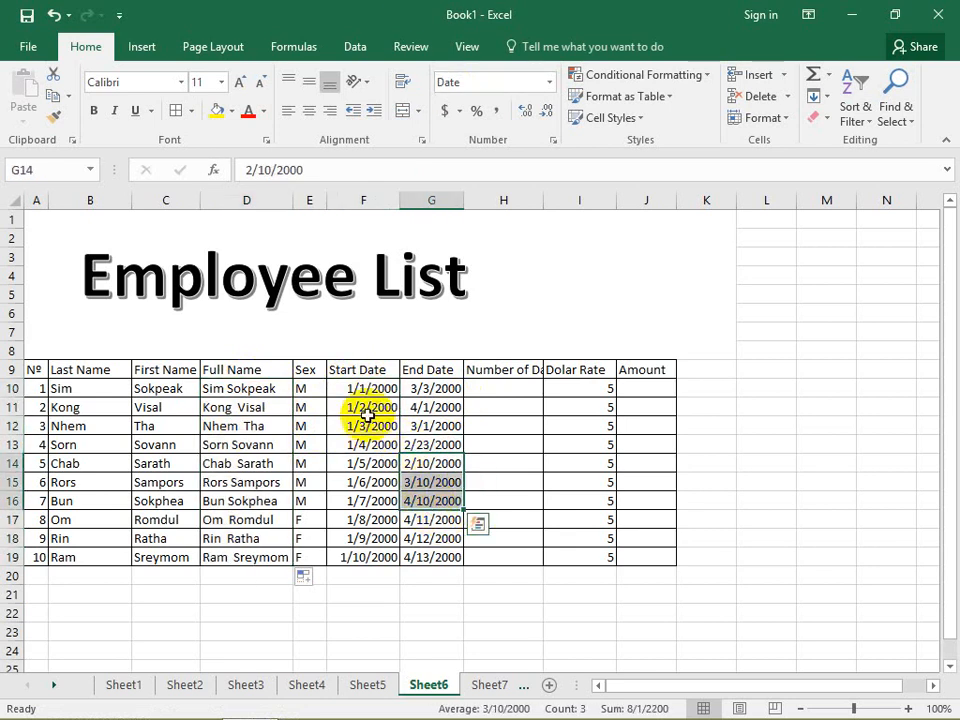
{"action": "left_click_drag", "start_coordinate": [349, 390], "coordinate": [412, 553]}
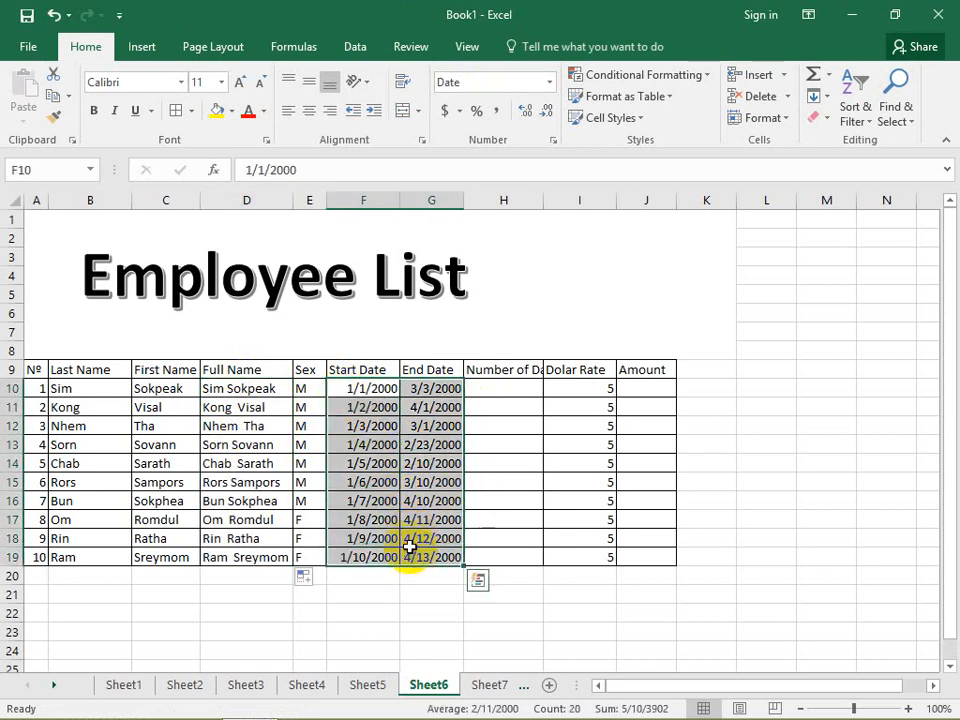
{"action": "left_click", "coordinate": [553, 141]}
{"action": "left_click", "coordinate": [468, 377]}
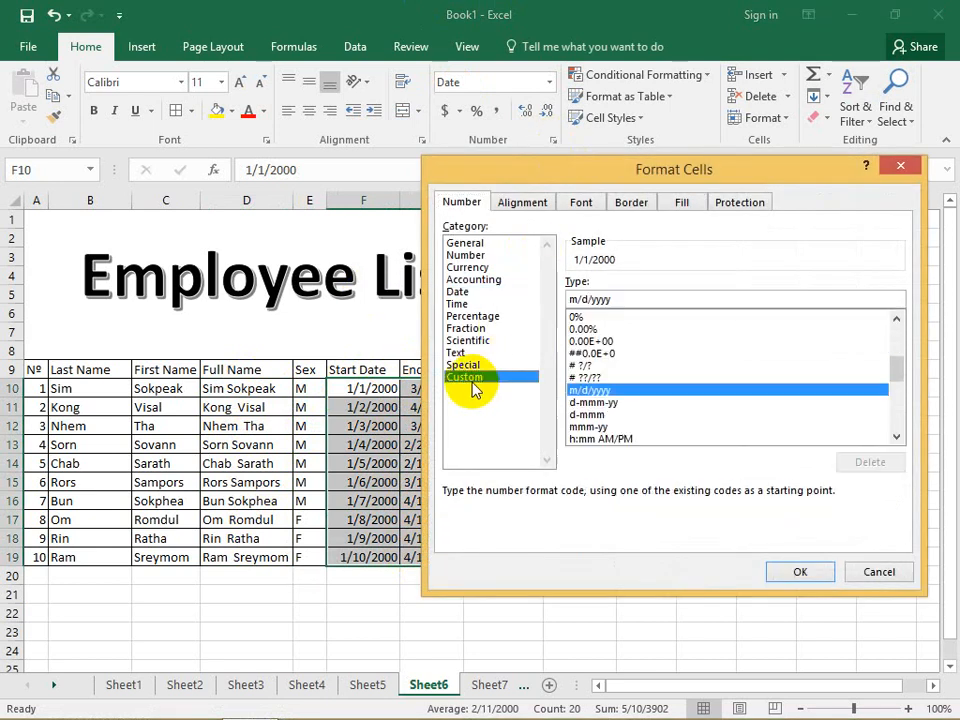
{"action": "left_click_drag", "start_coordinate": [621, 300], "coordinate": [568, 300]}
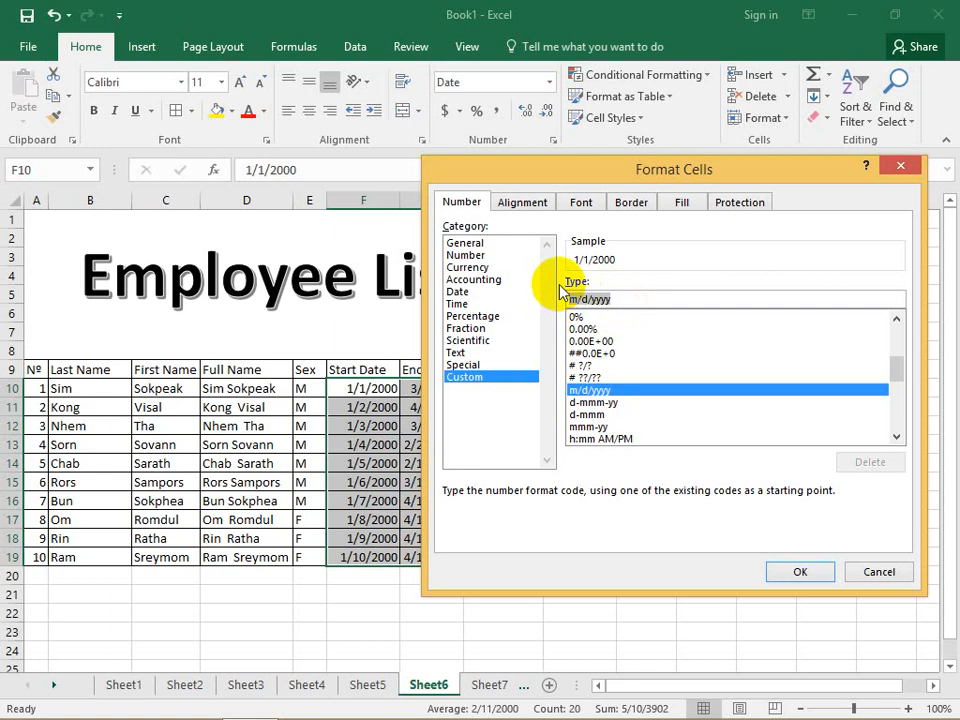
{"action": "type", "text": "s"}
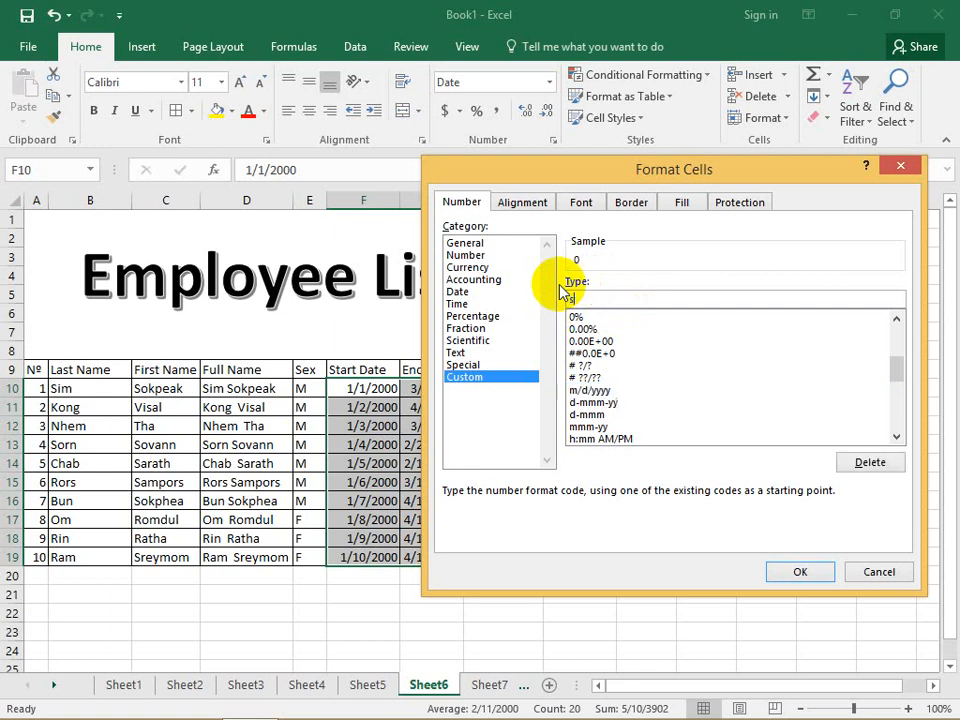
{"action": "key", "text": "BackSpace"}
{"action": "type", "text": "dd-mmmm-yyyy"}
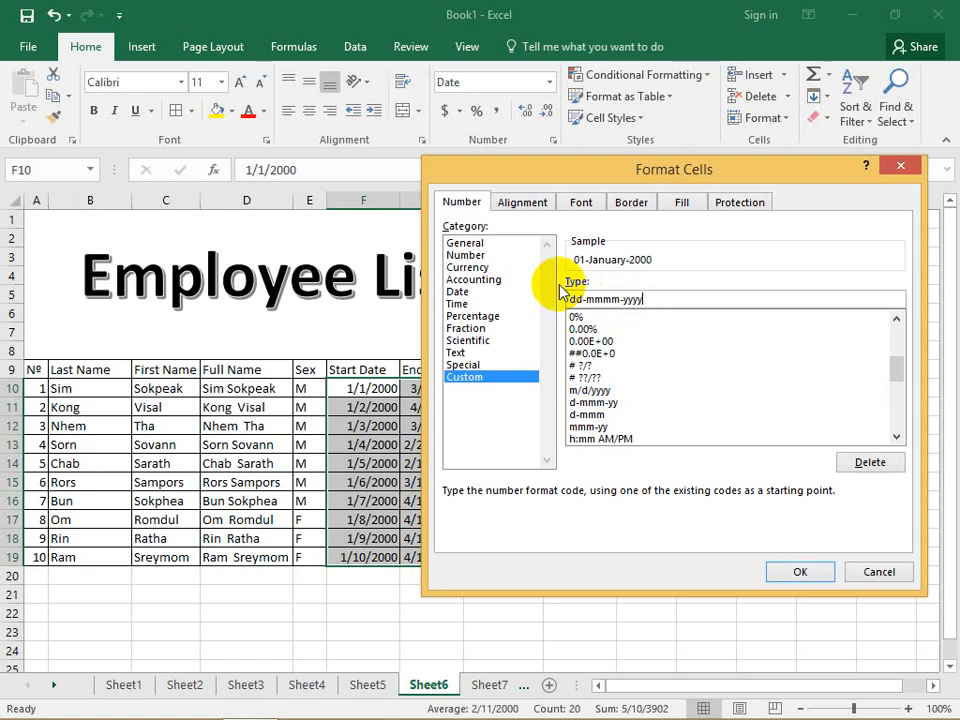
{"action": "key", "text": "Return"}
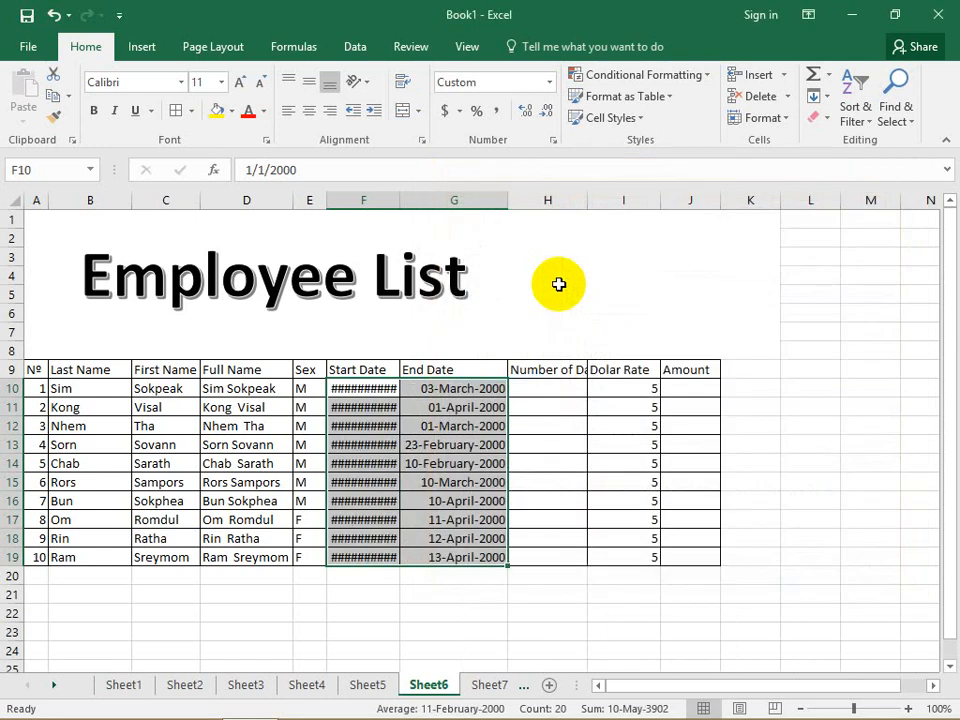
- Widen the Start Date column enough to fit the long-format dates
{"action": "left_click_drag", "start_coordinate": [400, 200], "coordinate": [427, 199]}
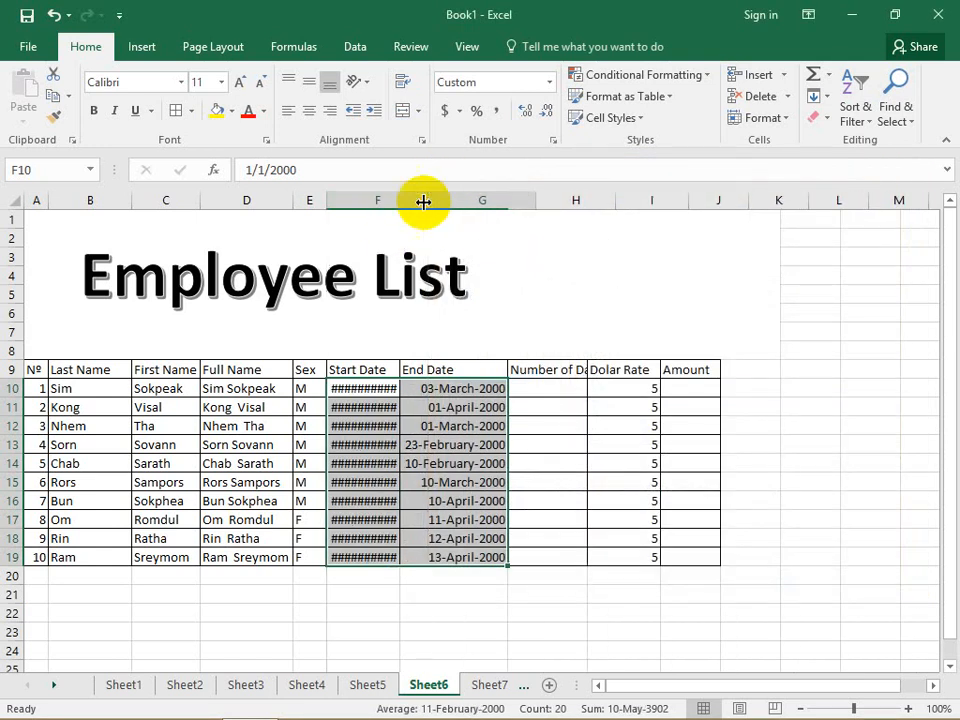
{"action": "left_click", "coordinate": [489, 463]}
{"action": "left_click", "coordinate": [497, 442]}
{"action": "left_click", "coordinate": [574, 448]}
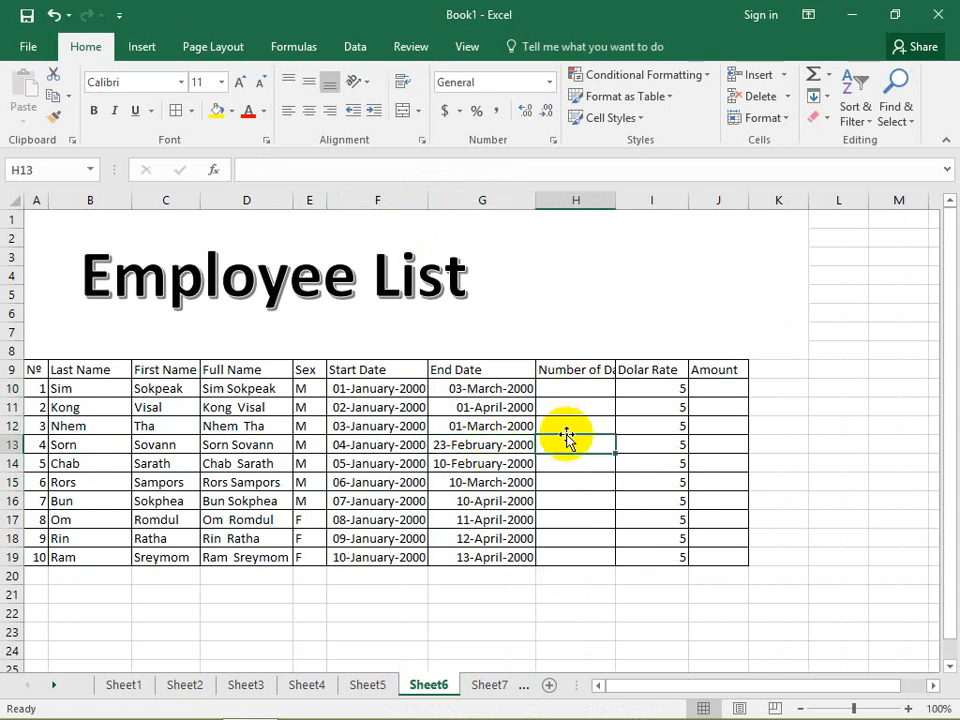
- Insert a line break after "Number" in the H9 heading so "of Day" sits on a second line
{"action": "double_click", "coordinate": [593, 369]}
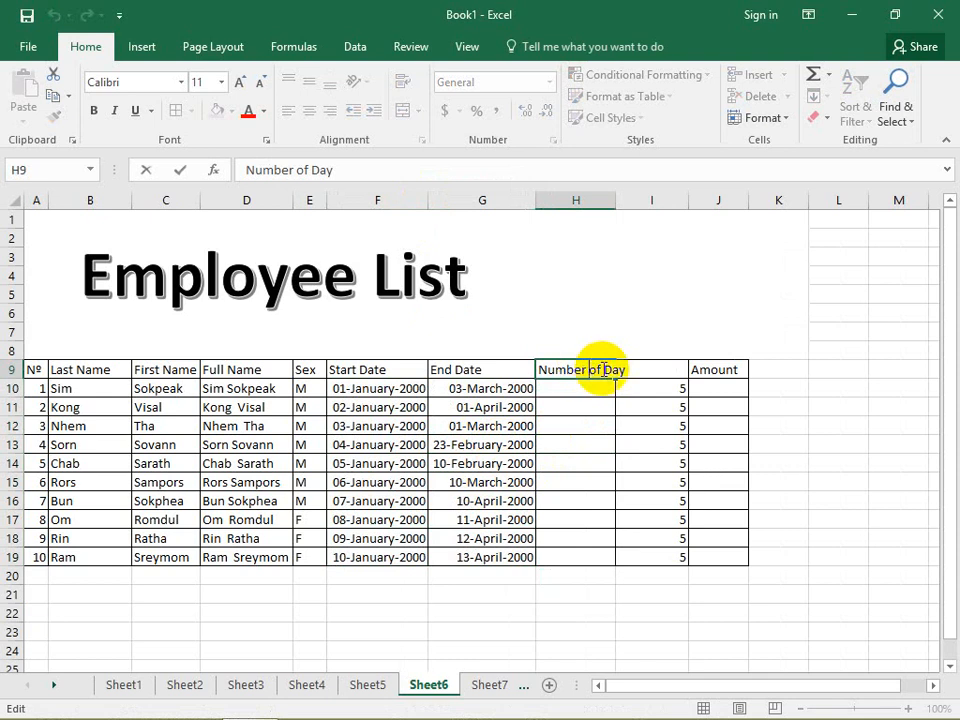
{"action": "key", "text": "alt+Return"}
{"action": "key", "text": "Return"}
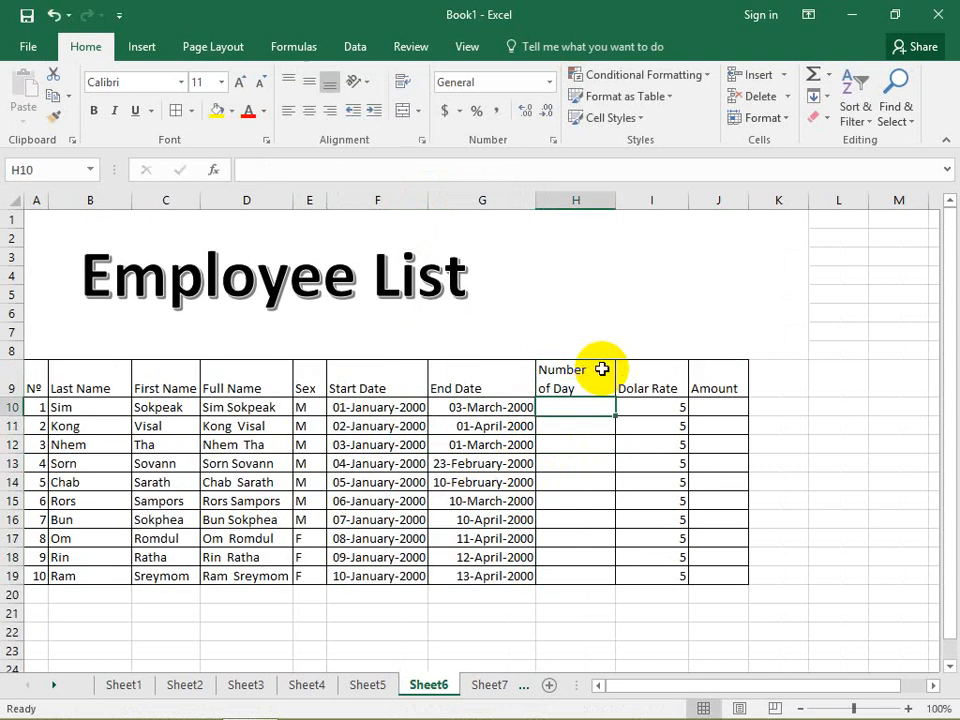
- Middle-align the row 9 headings vertically
{"action": "left_click", "coordinate": [654, 388]}
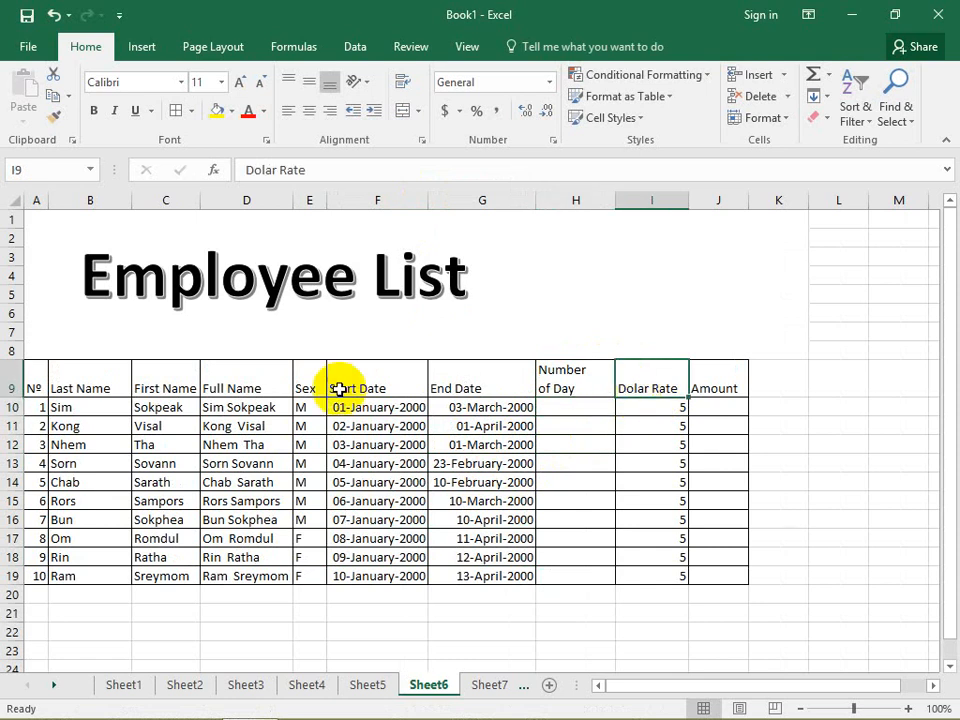
{"action": "left_click", "coordinate": [14, 382]}
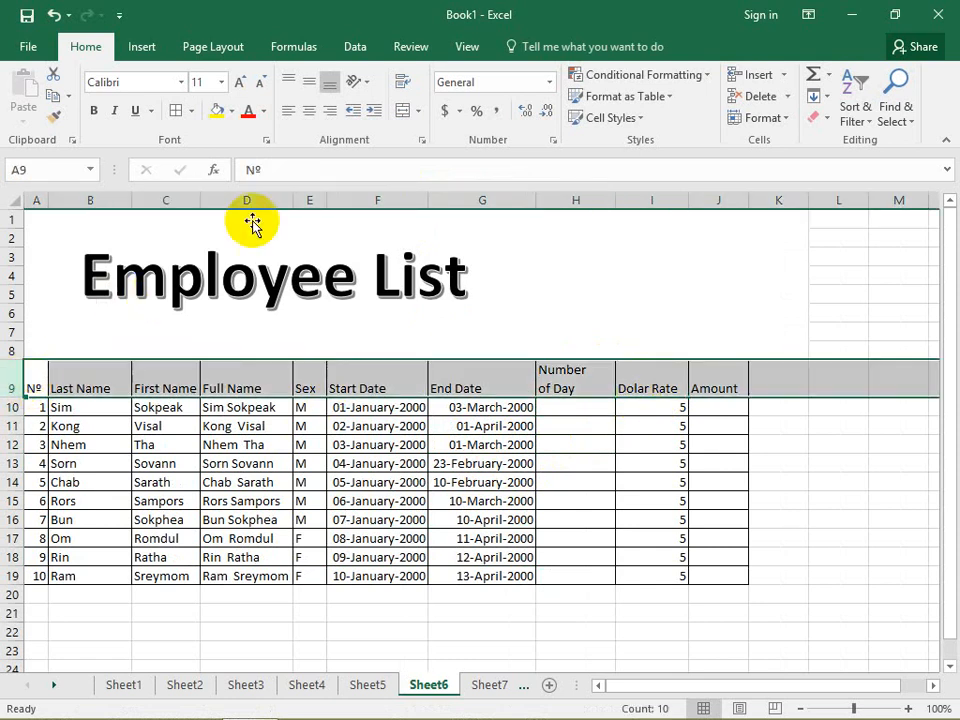
{"action": "left_click", "coordinate": [309, 82]}
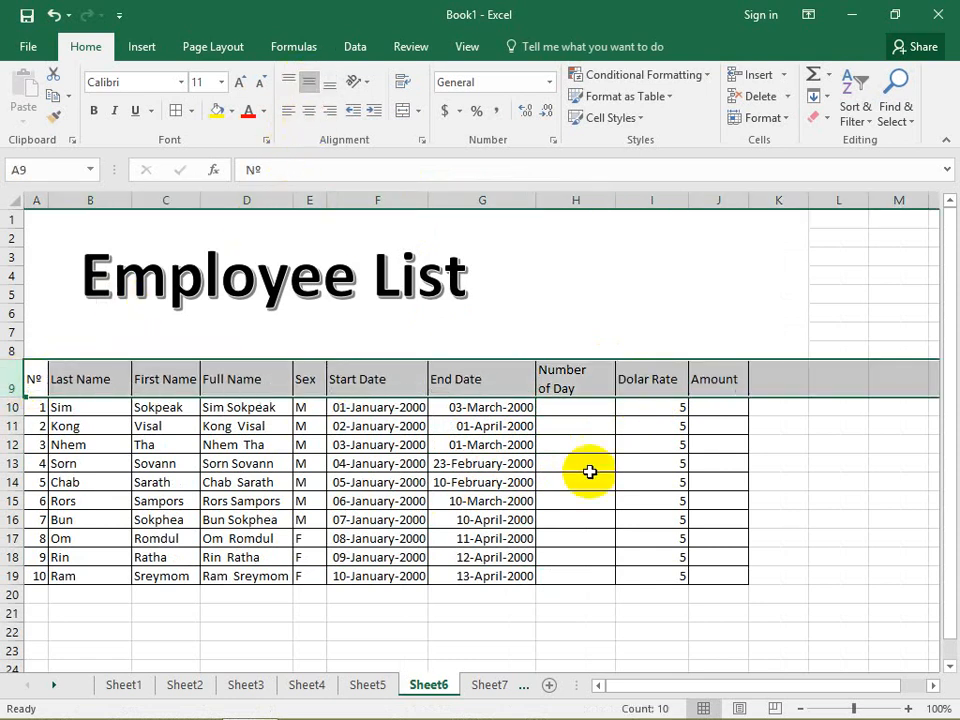
{"action": "left_click", "coordinate": [588, 466]}
- Center the H9 heading and the rest of the row 9 headings horizontally
{"action": "left_click", "coordinate": [560, 390]}
{"action": "left_click", "coordinate": [309, 110]}
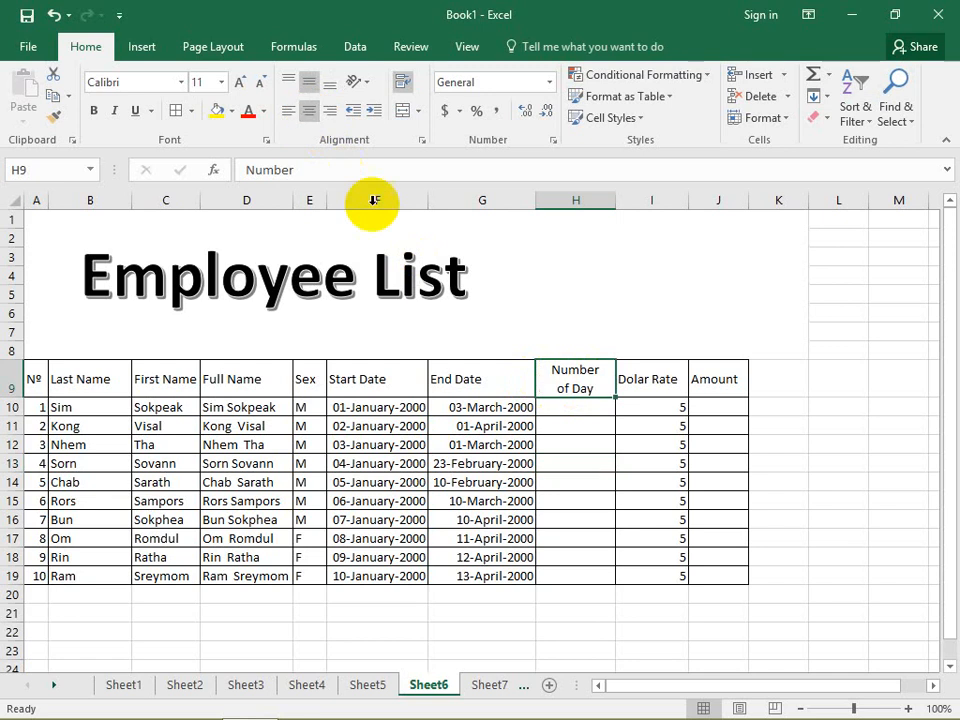
{"action": "left_click", "coordinate": [579, 471]}
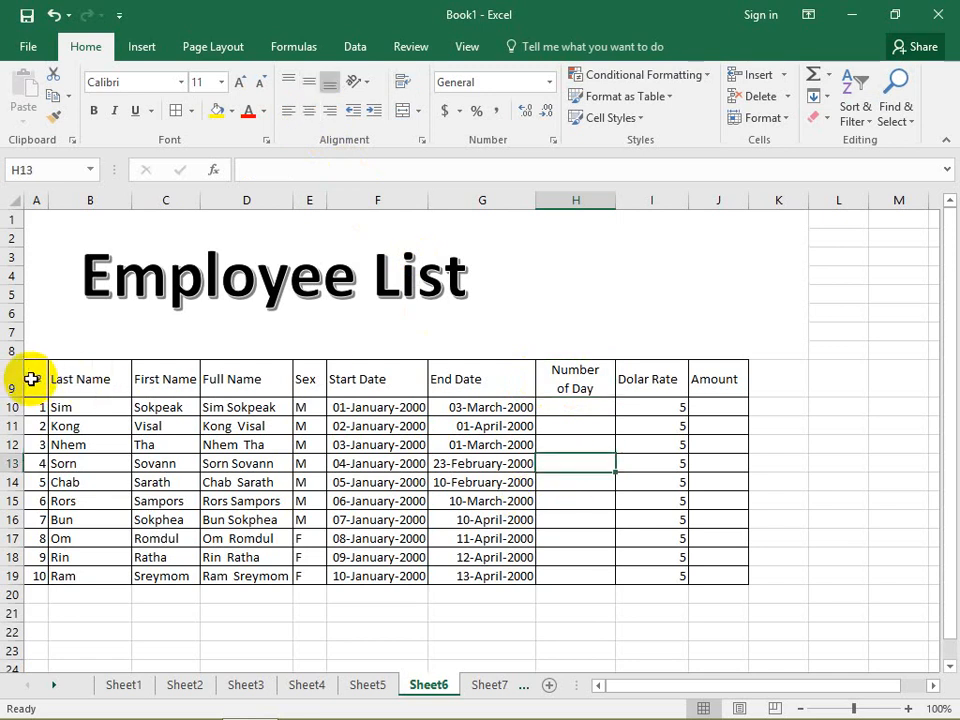
{"action": "left_click_drag", "start_coordinate": [20, 379], "coordinate": [52, 360]}
{"action": "left_click", "coordinate": [309, 110]}
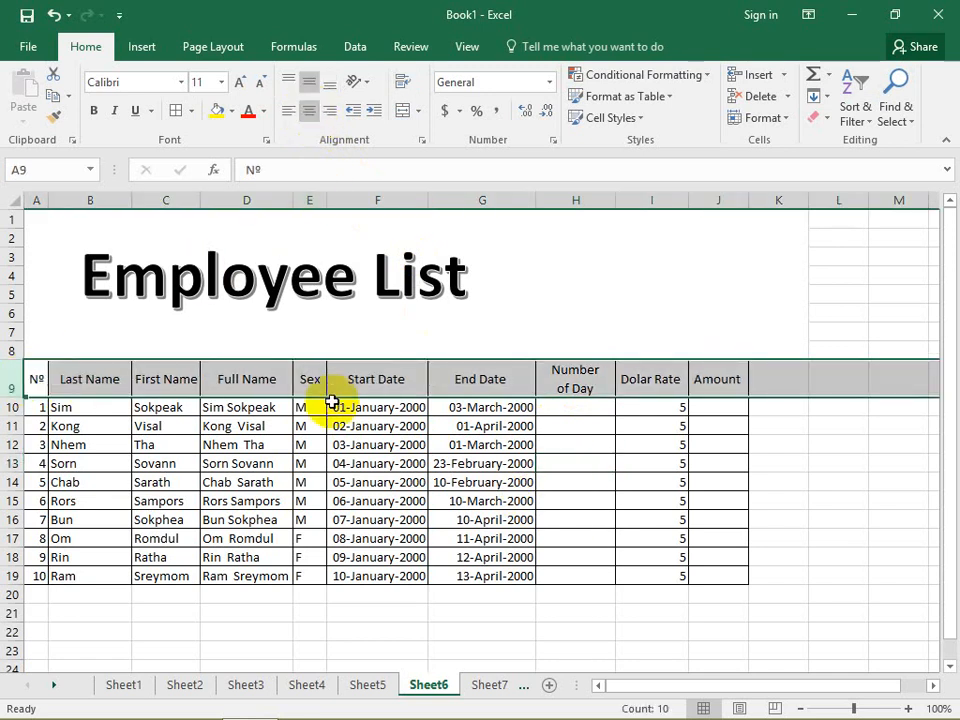
{"action": "left_click", "coordinate": [395, 463]}
- Enter the formula =G10-F10 in H10 to calculate the number of days between the start and end dates
{"action": "left_click", "coordinate": [550, 440]}
{"action": "left_click", "coordinate": [559, 420]}
{"action": "left_click", "coordinate": [575, 404]}
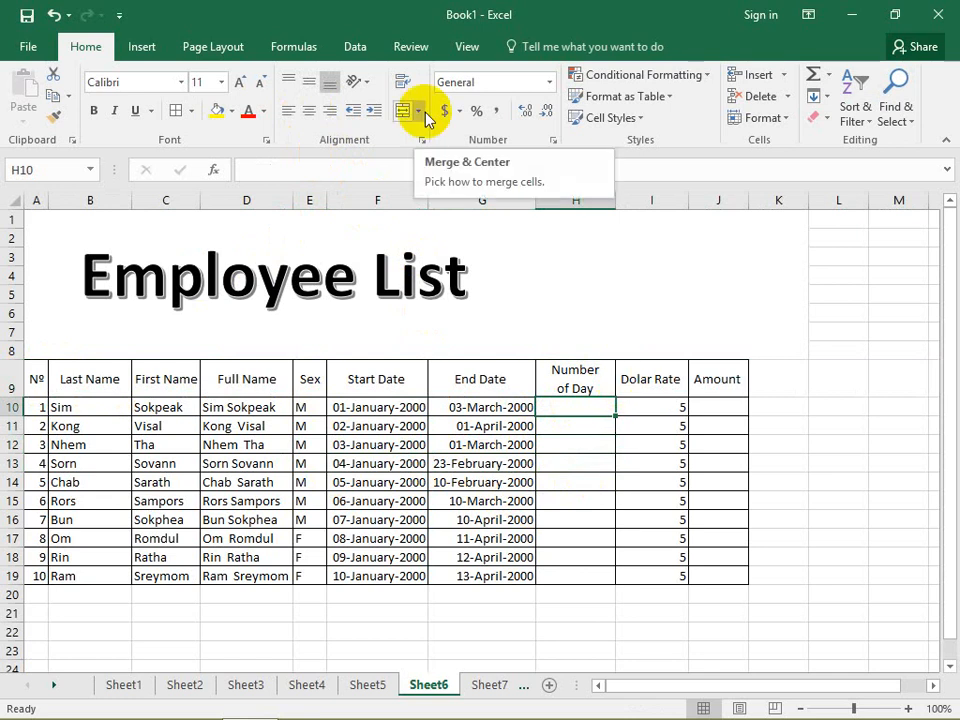
{"action": "type", "text": "="}
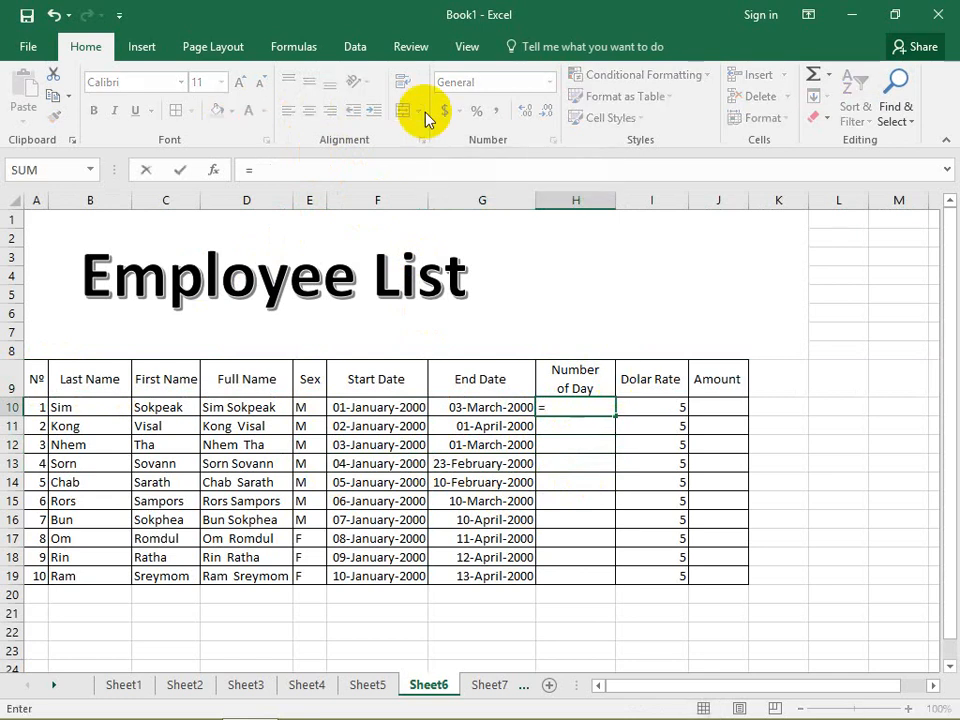
{"action": "left_click", "coordinate": [440, 407]}
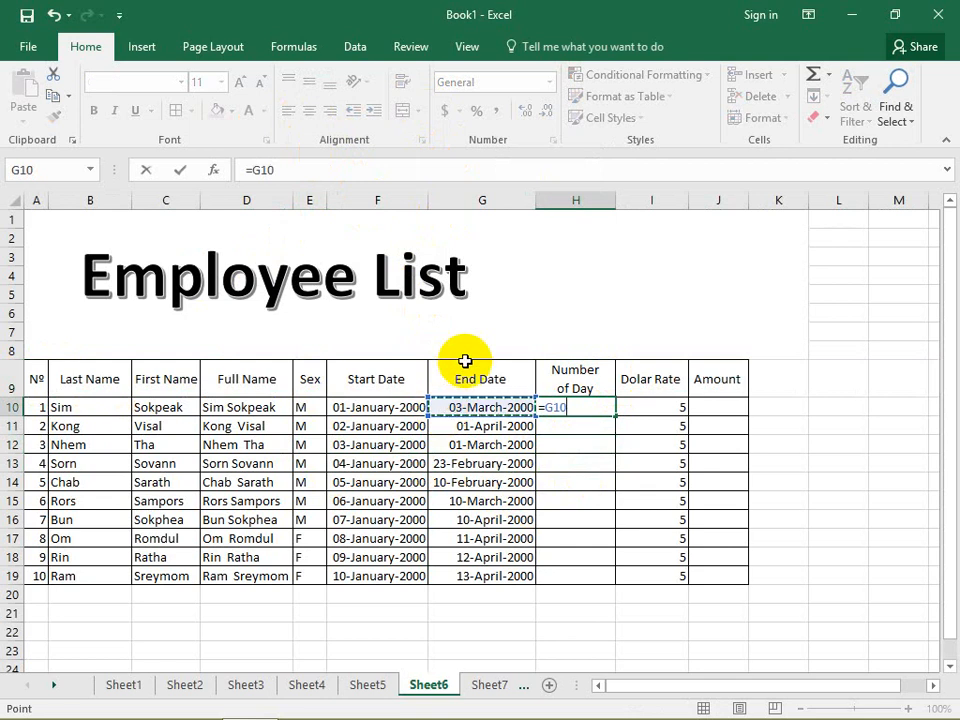
{"action": "type", "text": "-"}
{"action": "left_click", "coordinate": [403, 408]}
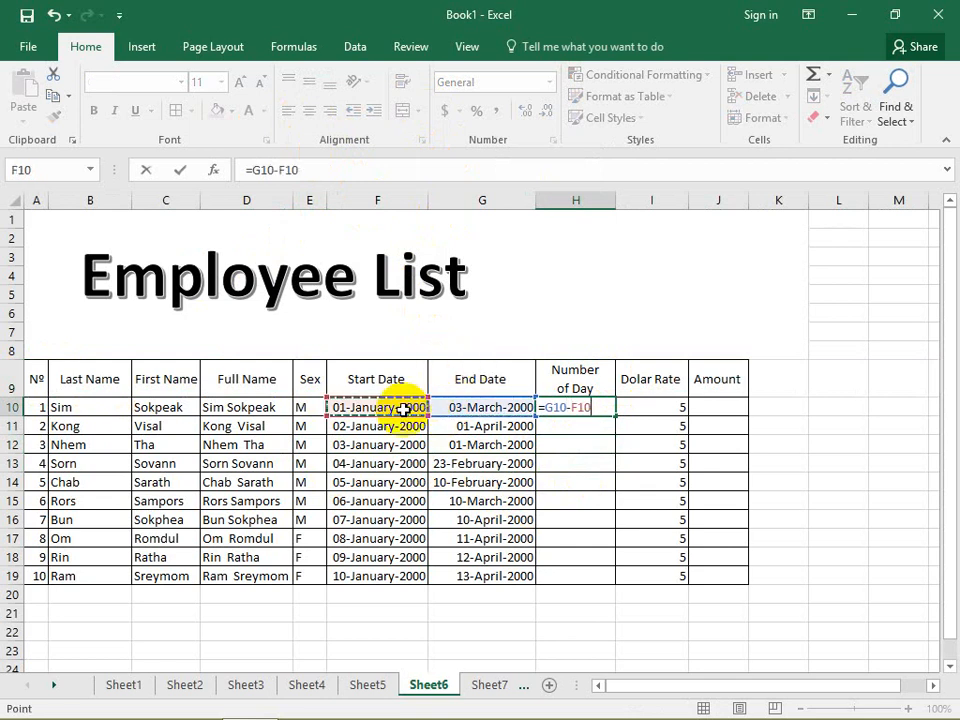
{"action": "key", "text": "Return"}
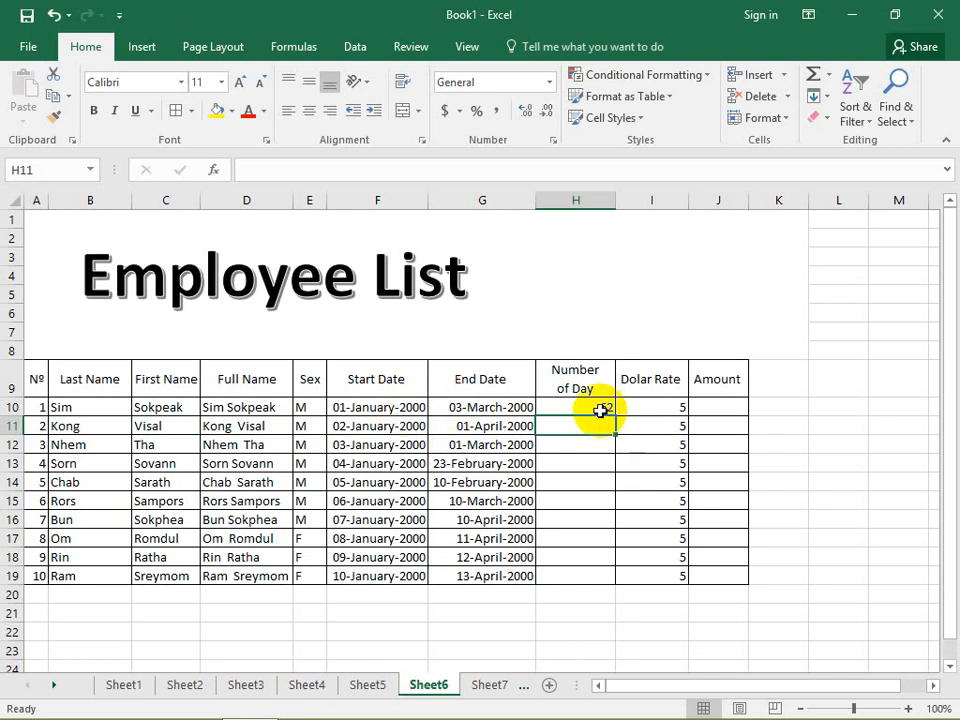
- Enter a DATEDIF formula in H11 that counts the days from F11 to G11
{"action": "left_click", "coordinate": [601, 408]}
{"action": "left_click", "coordinate": [597, 428]}
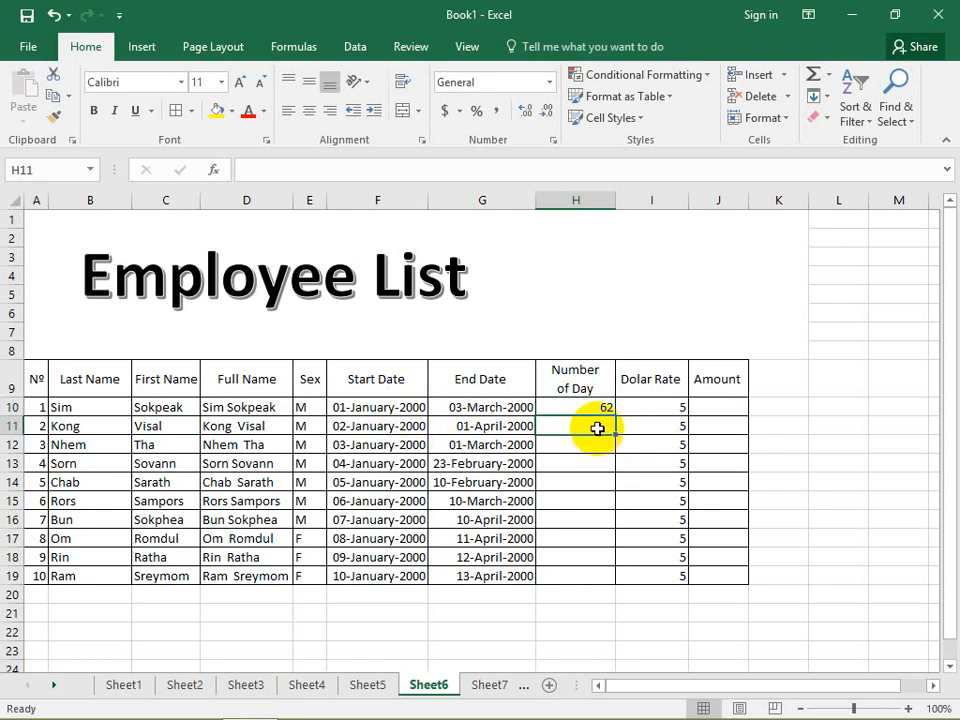
{"action": "type", "text": "="}
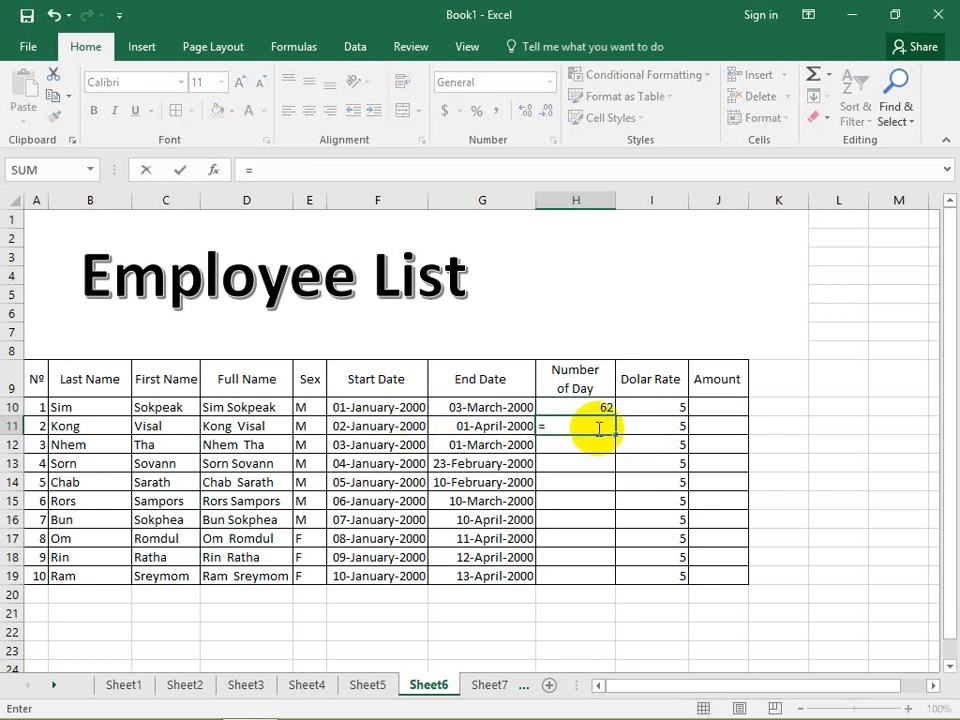
{"action": "type", "text": "dat"}
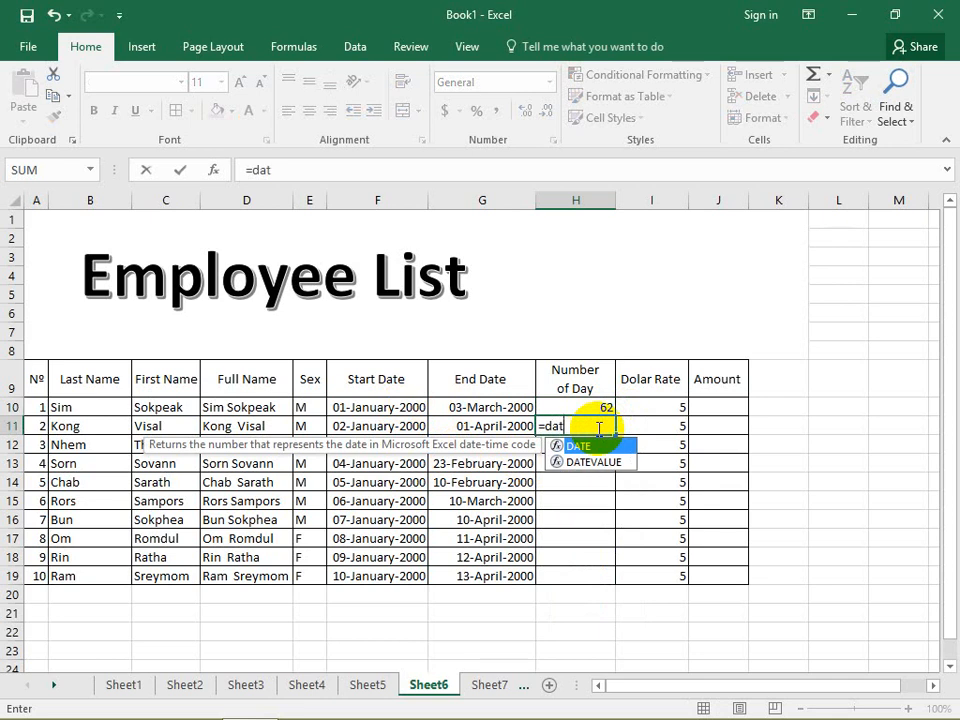
{"action": "type", "text": "edif"}
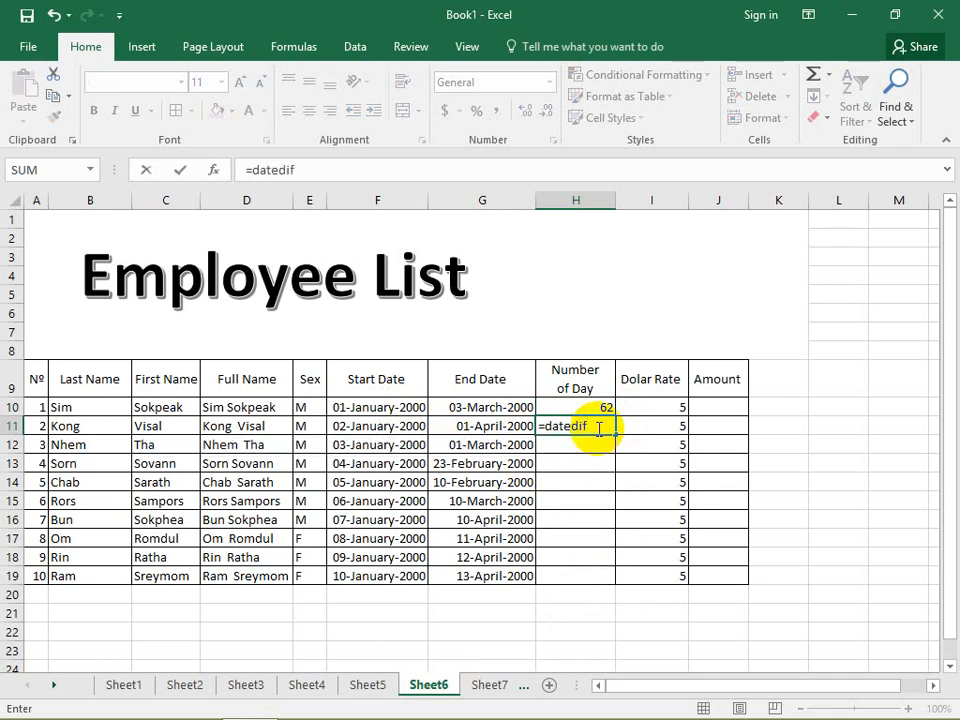
{"action": "type", "text": "("}
{"action": "left_click", "coordinate": [413, 430]}
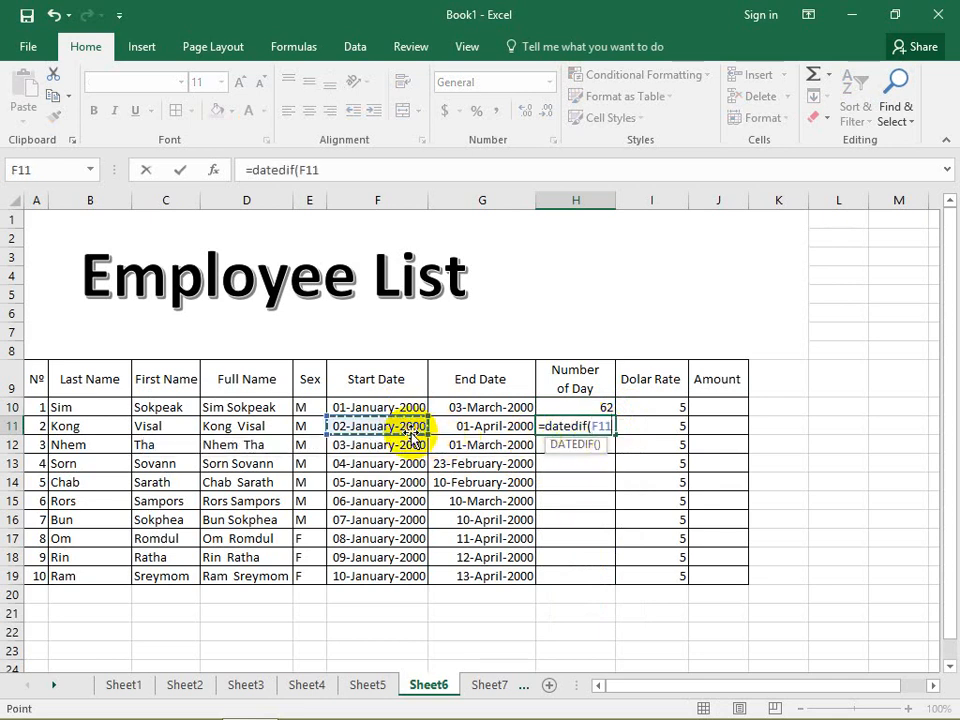
{"action": "type", "text": ","}
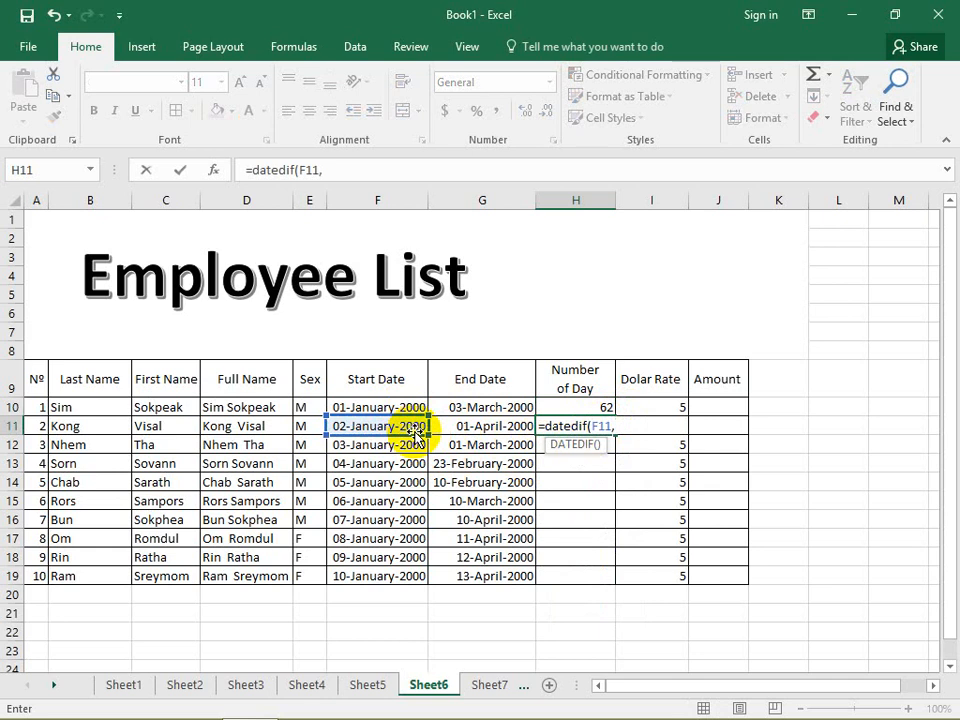
{"action": "left_click", "coordinate": [449, 426]}
{"action": "type", "text": ","}
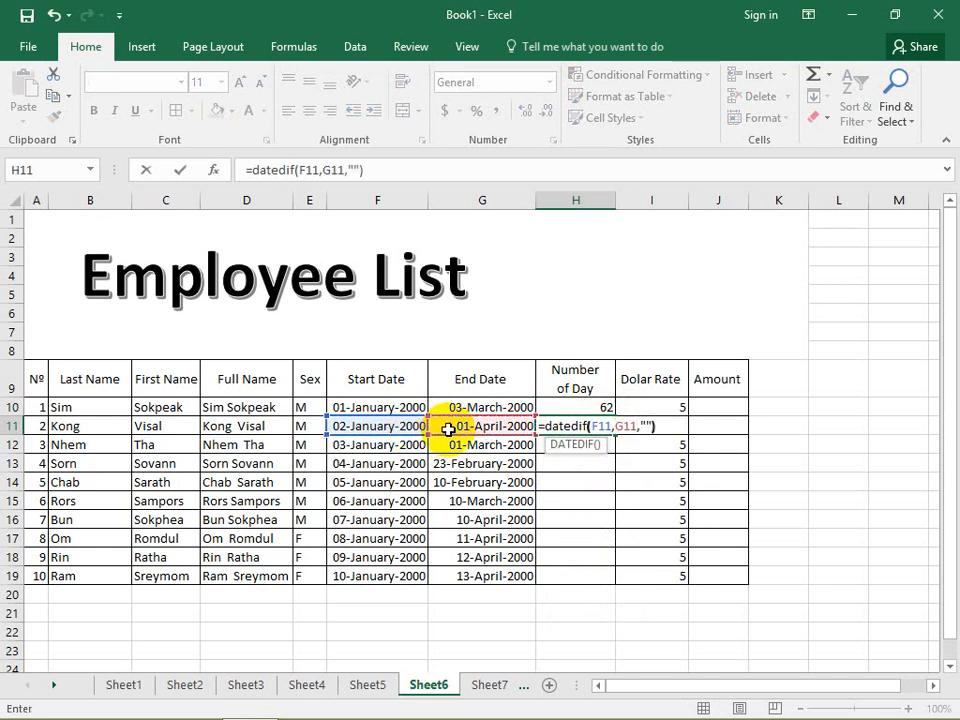
{"action": "left_click", "coordinate": [647, 426]}
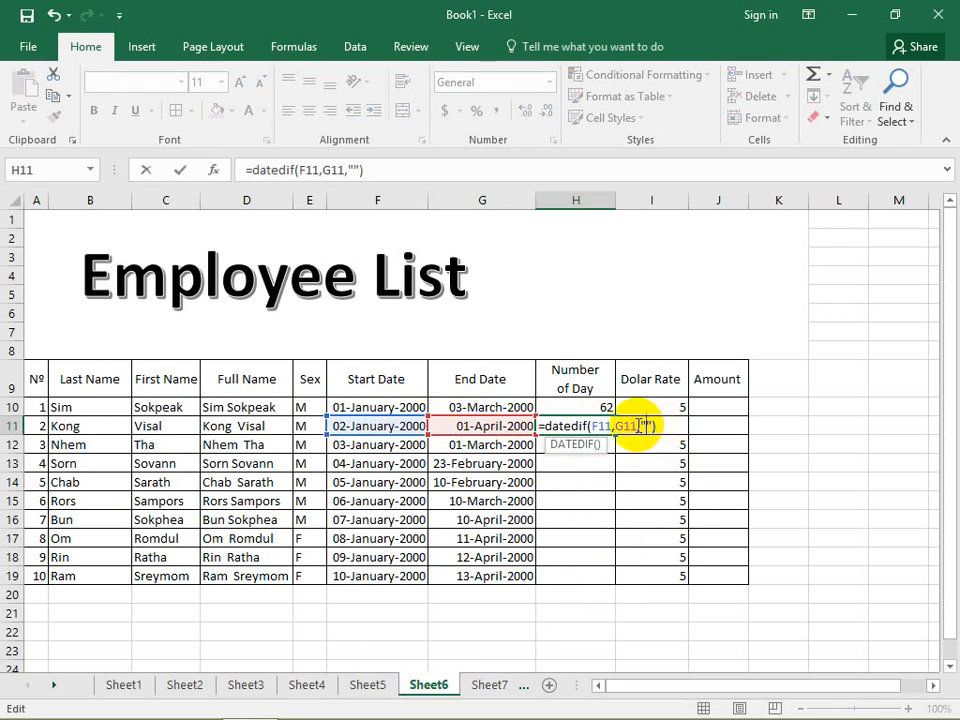
{"action": "key", "text": "Return"}
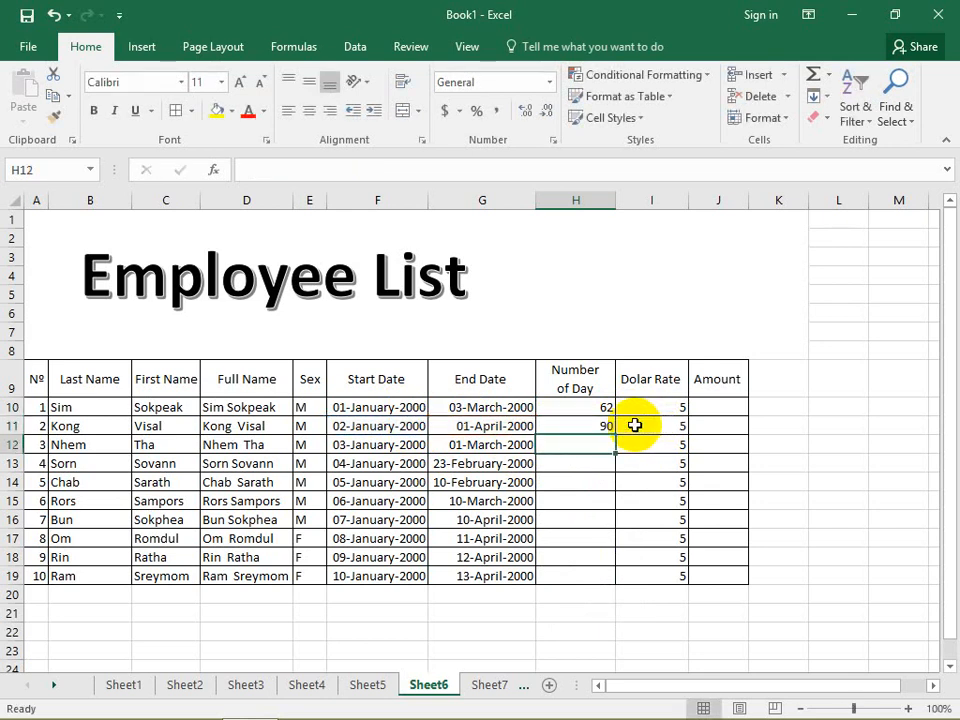
- Fill the H10 subtraction formula down the Number of Day column through H19
{"action": "left_click", "coordinate": [605, 409]}
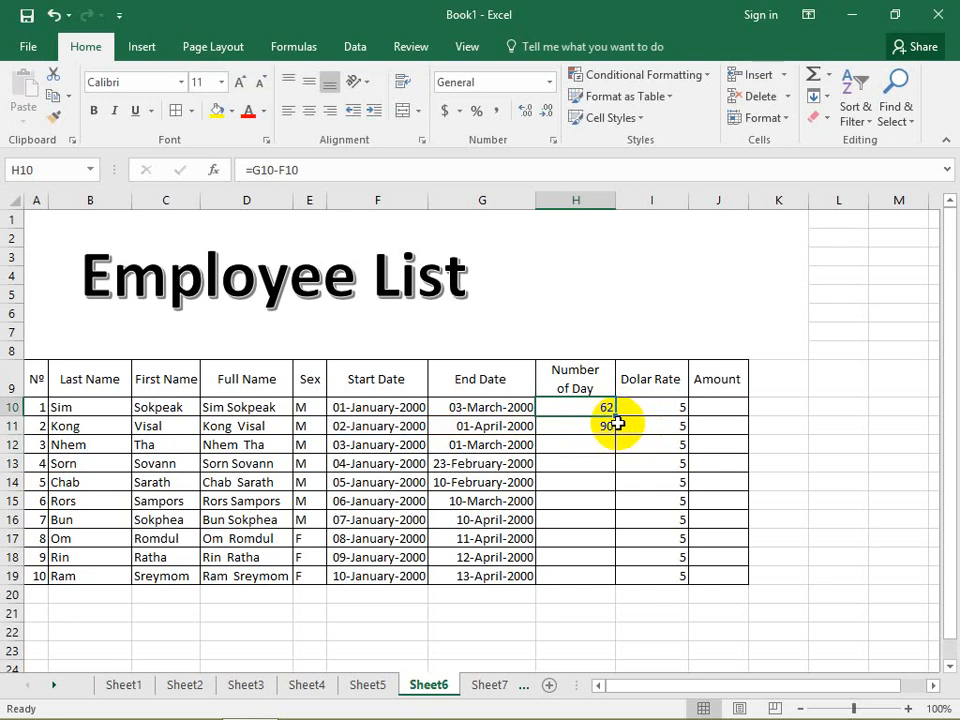
{"action": "left_click_drag", "start_coordinate": [614, 416], "coordinate": [591, 566]}
{"action": "left_click_drag", "start_coordinate": [591, 566], "coordinate": [592, 583]}
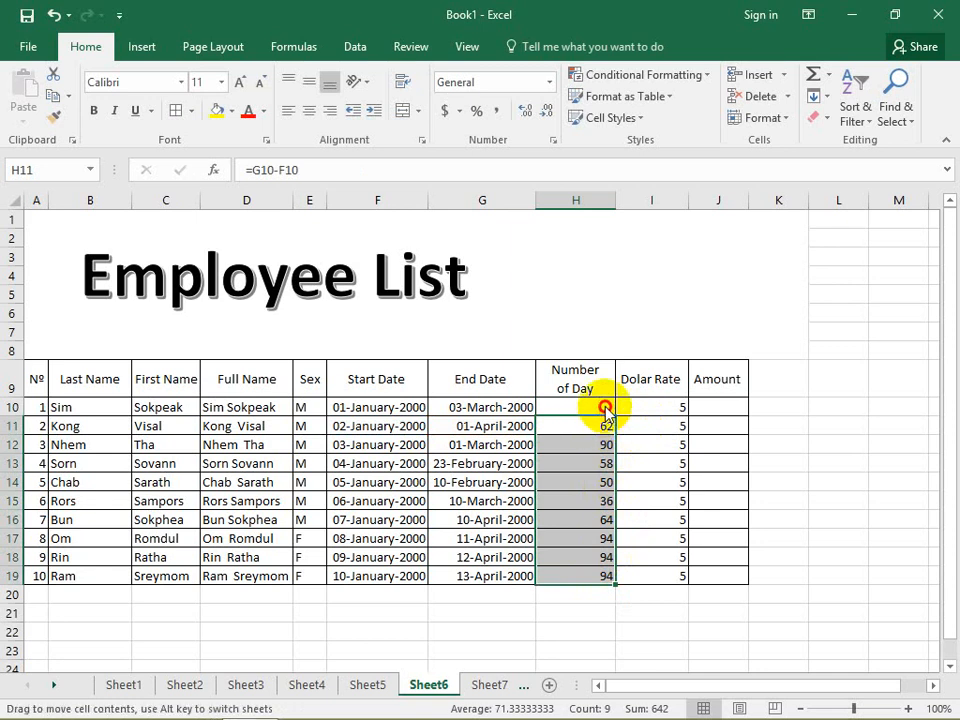
{"action": "left_click_drag", "start_coordinate": [605, 409], "coordinate": [605, 392]}
{"action": "left_click", "coordinate": [606, 544]}
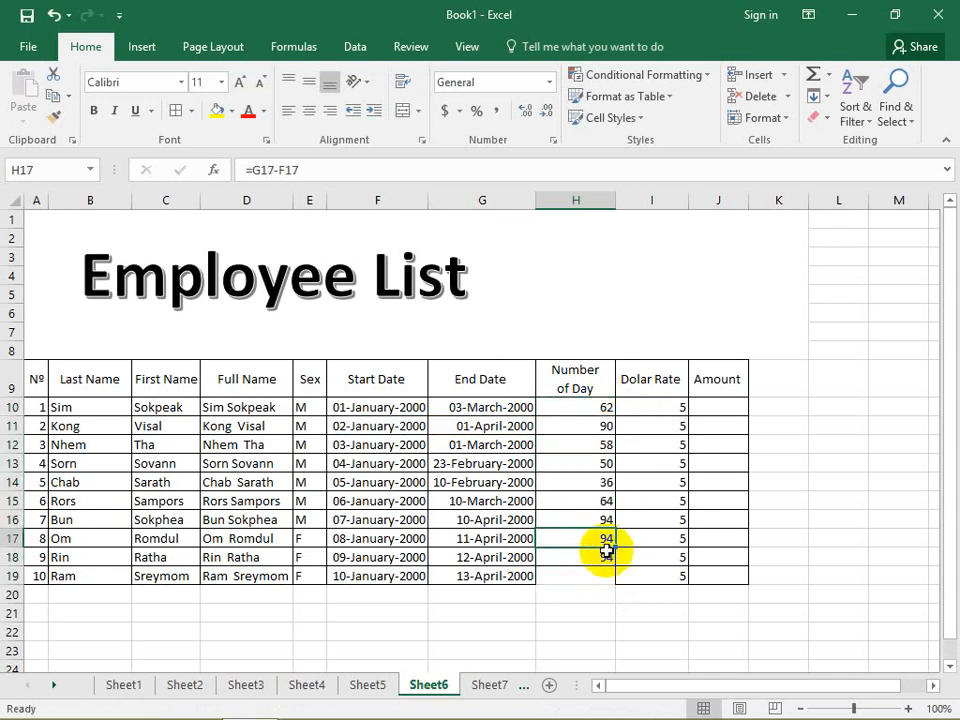
{"action": "left_click", "coordinate": [617, 565]}
{"action": "left_click_drag", "start_coordinate": [617, 567], "coordinate": [619, 576]}
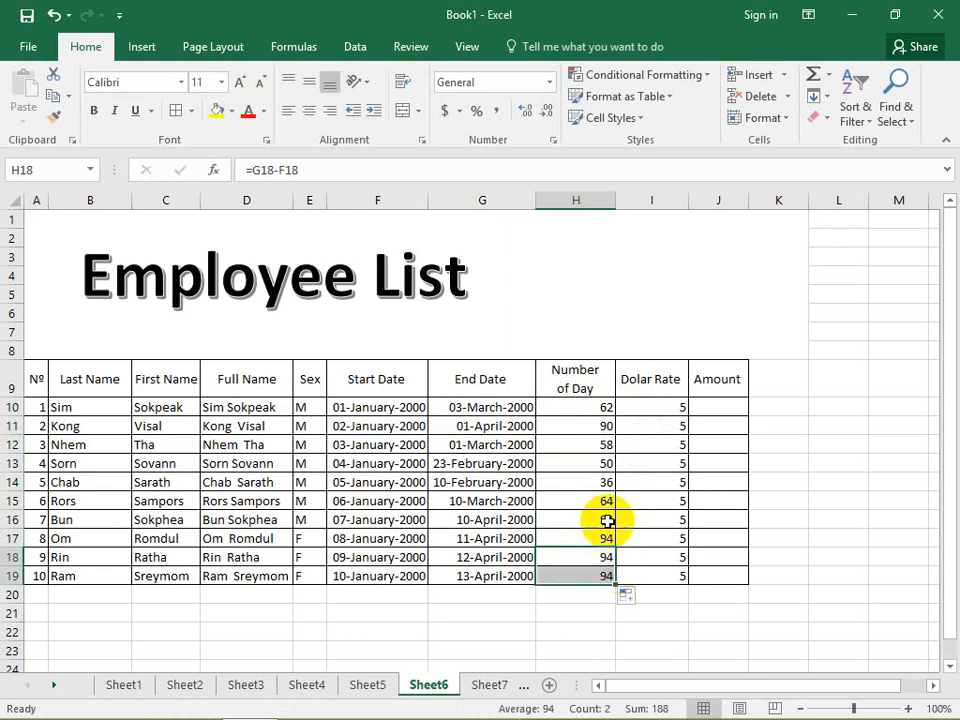
- Check the formula in H10 and clear the contents of H10:H19
{"action": "left_click", "coordinate": [607, 424]}
{"action": "left_click", "coordinate": [596, 407]}
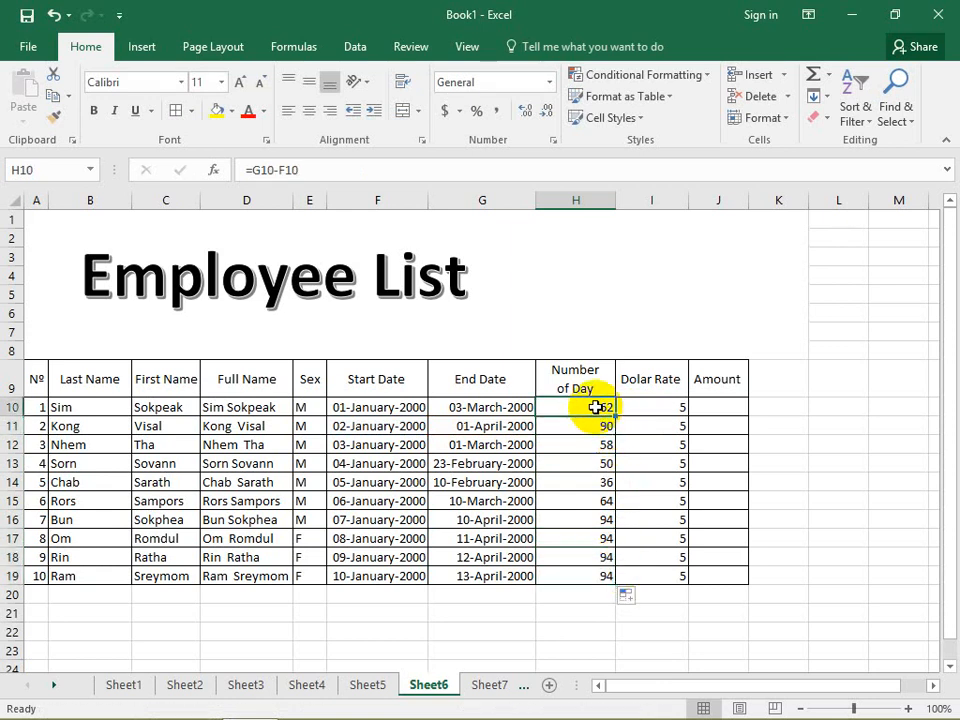
{"action": "double_click", "coordinate": [596, 407]}
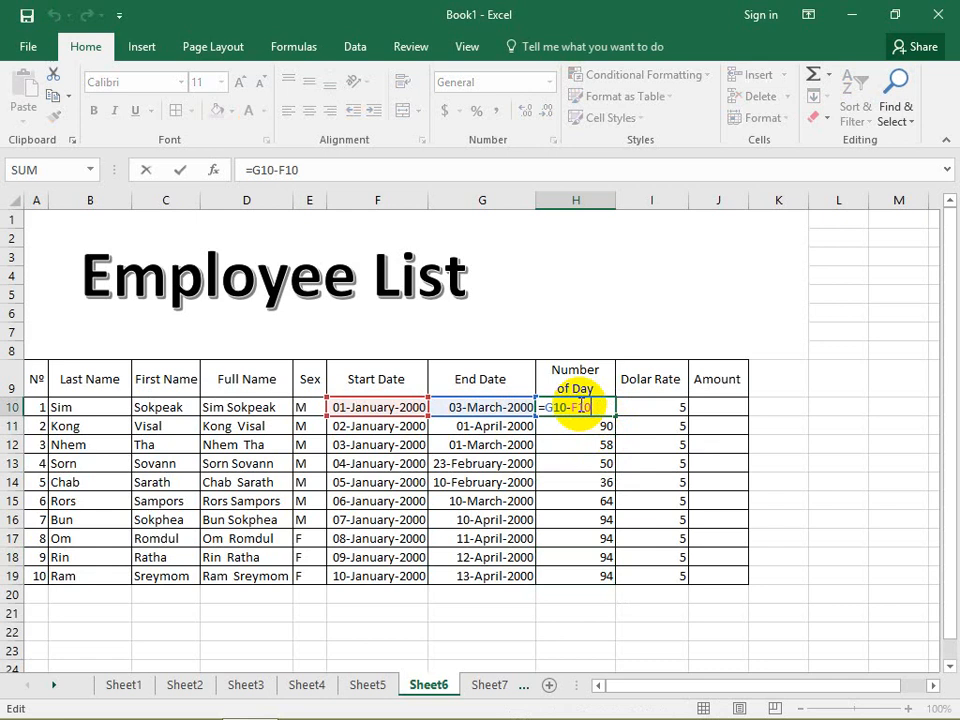
{"action": "left_click", "coordinate": [606, 533]}
{"action": "left_click_drag", "start_coordinate": [596, 410], "coordinate": [576, 576]}
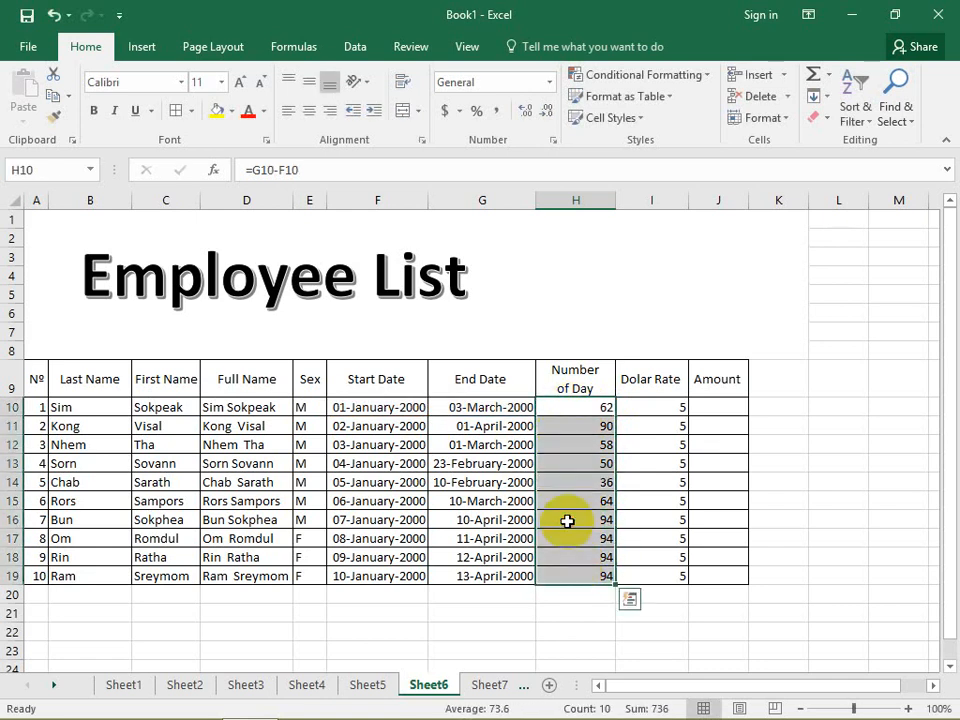
{"action": "key", "text": "Delete"}
- Enter =DATEDIF(F10,G10,"d") in H10 to count the days between the start and end dates
{"action": "left_click", "coordinate": [587, 416]}
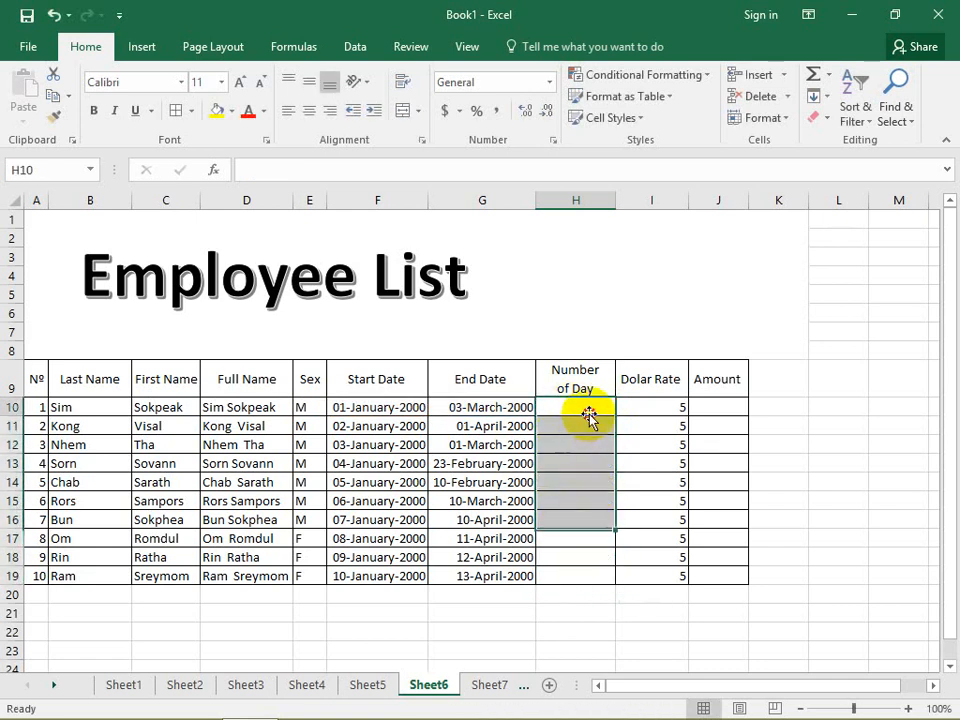
{"action": "type", "text": "="}
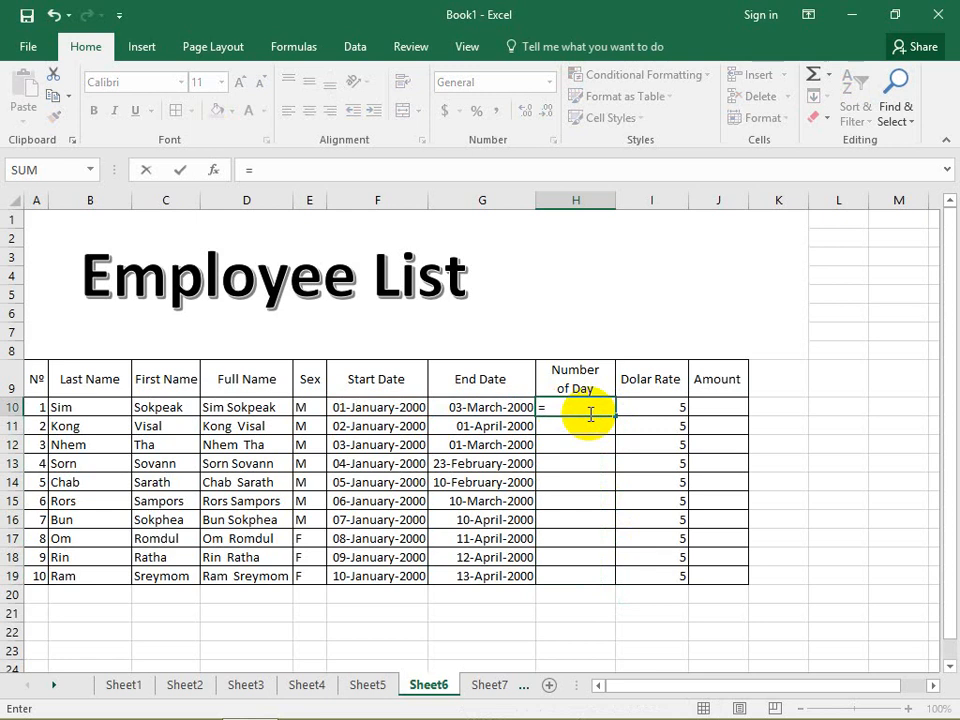
{"action": "type", "text": "date"}
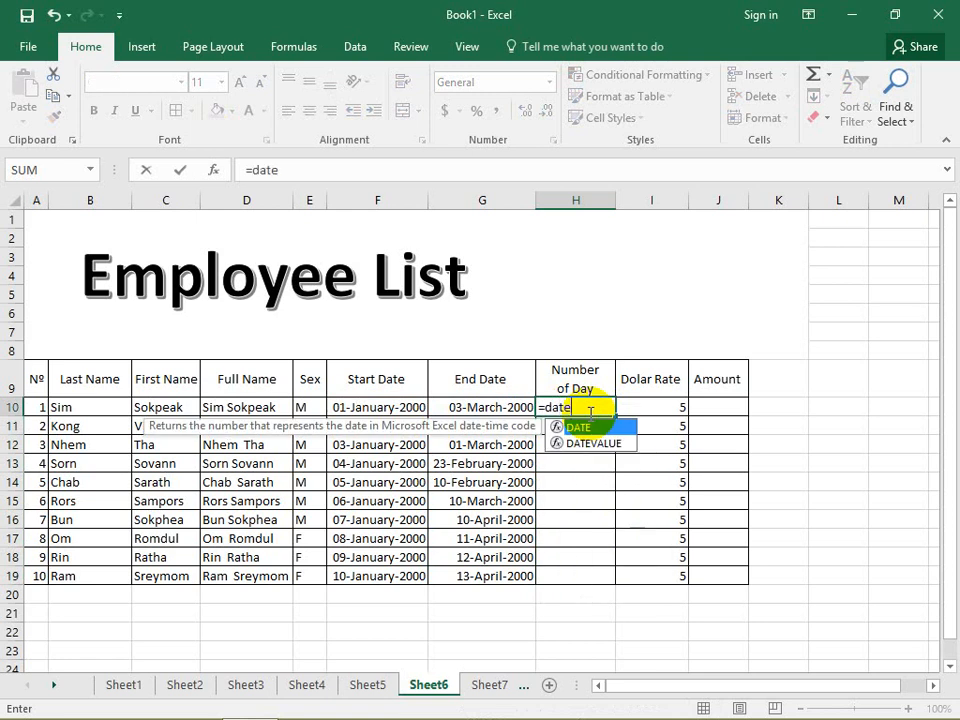
{"action": "type", "text": "dif"}
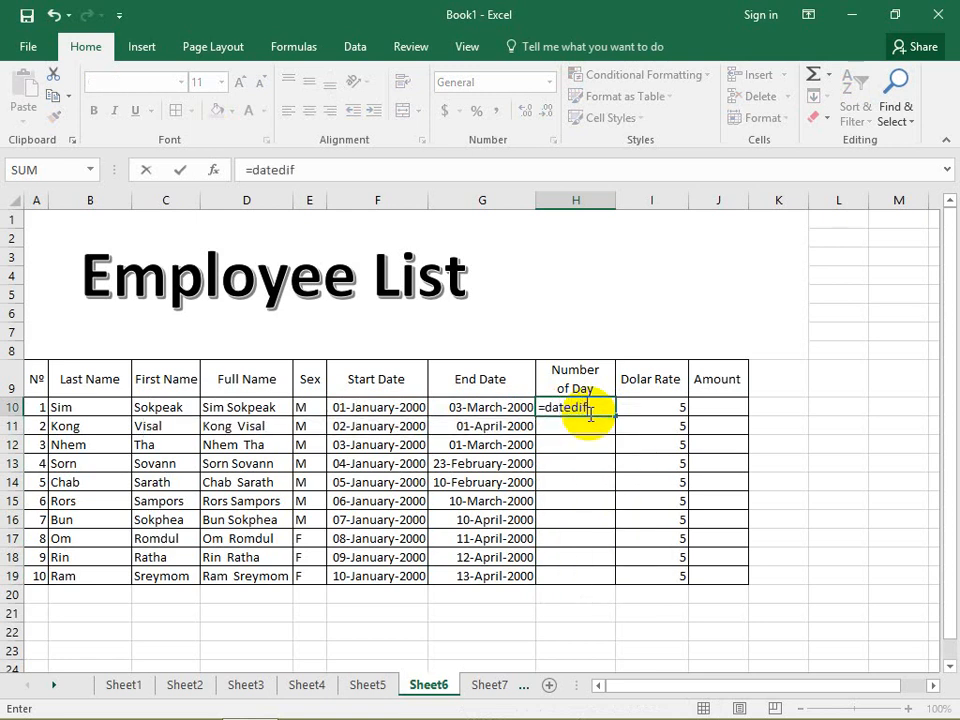
{"action": "type", "text": "("}
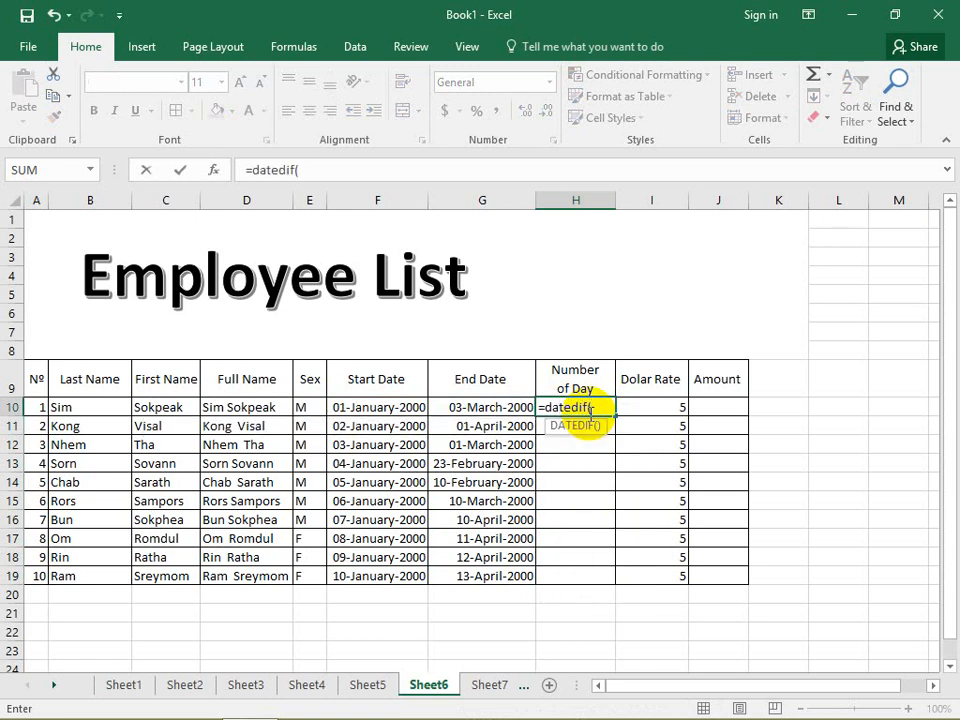
{"action": "left_click", "coordinate": [419, 407]}
{"action": "type", "text": ","}
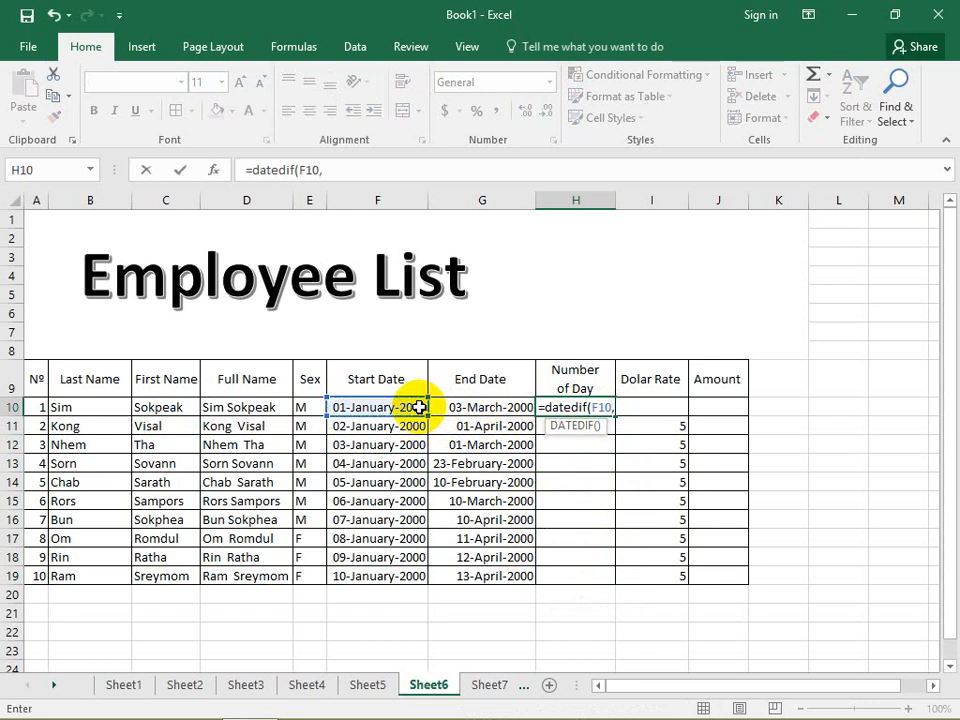
{"action": "left_click", "coordinate": [458, 409]}
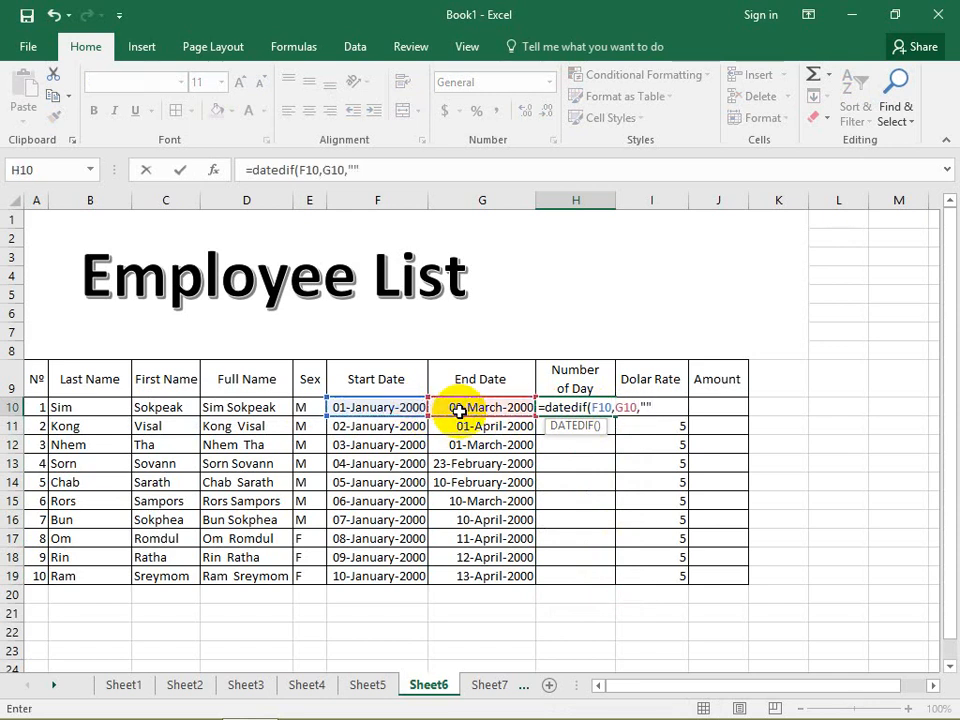
{"action": "left_click", "coordinate": [648, 407]}
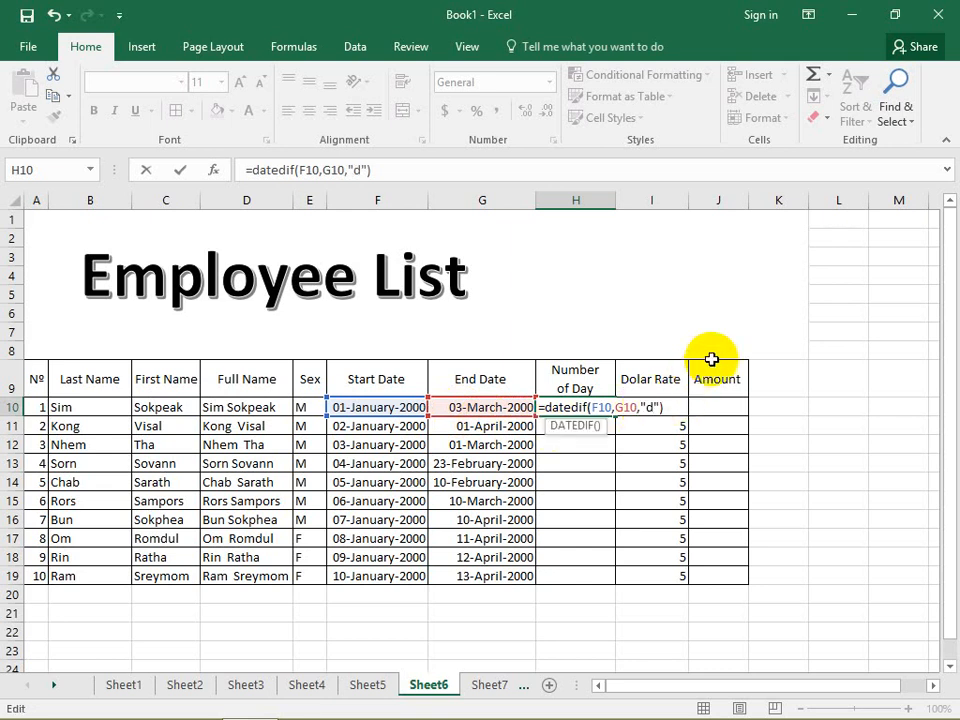
{"action": "key", "text": "Return"}
- Fill the DATEDIF formula from H10 down through H19 and center the Number of Day values horizontally
{"action": "left_click", "coordinate": [575, 408]}
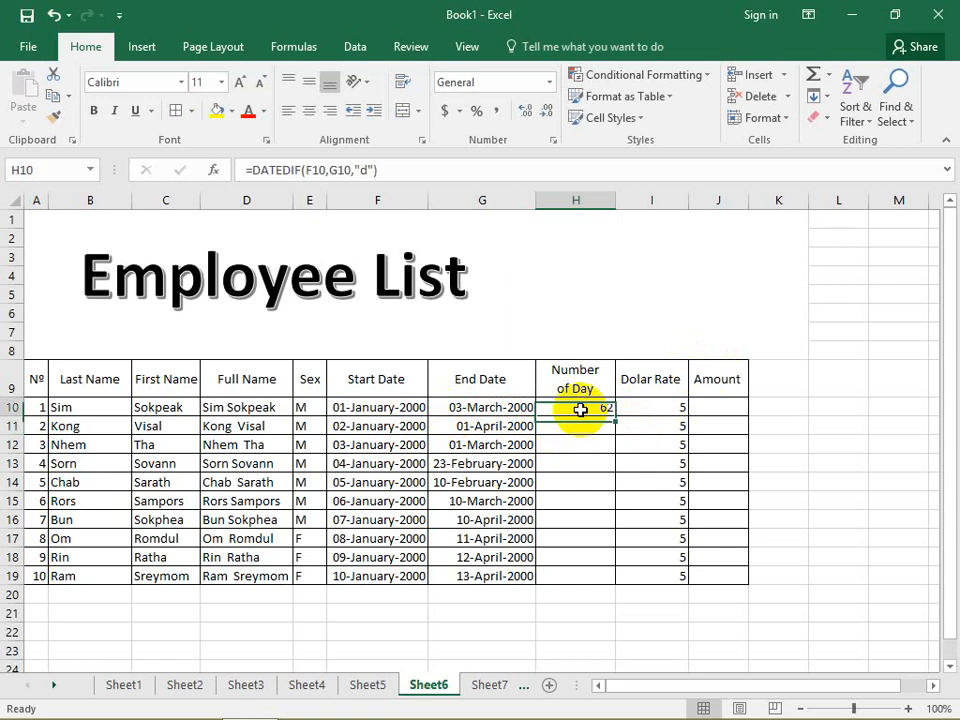
{"action": "double_click", "coordinate": [615, 416]}
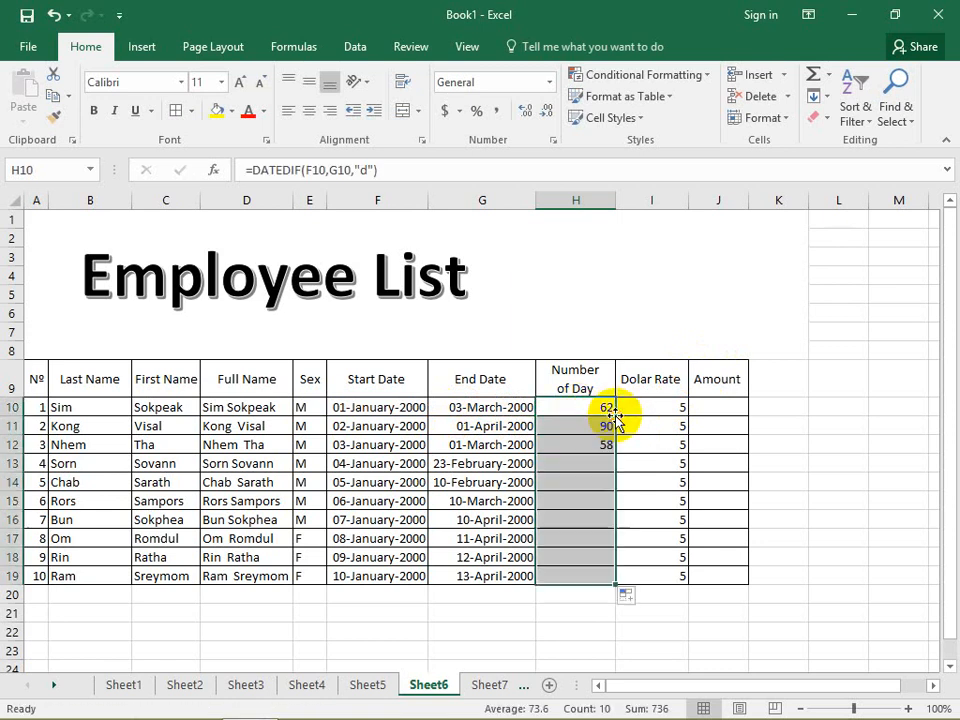
{"action": "left_click", "coordinate": [309, 110]}
{"action": "left_click", "coordinate": [728, 404]}
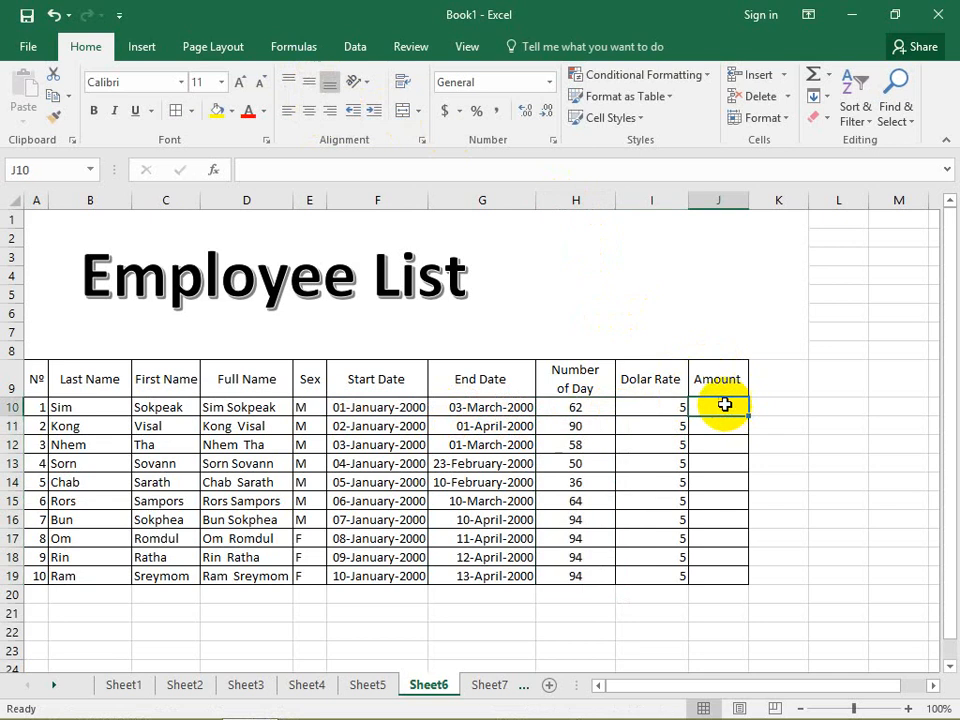
{"action": "left_click", "coordinate": [680, 409]}
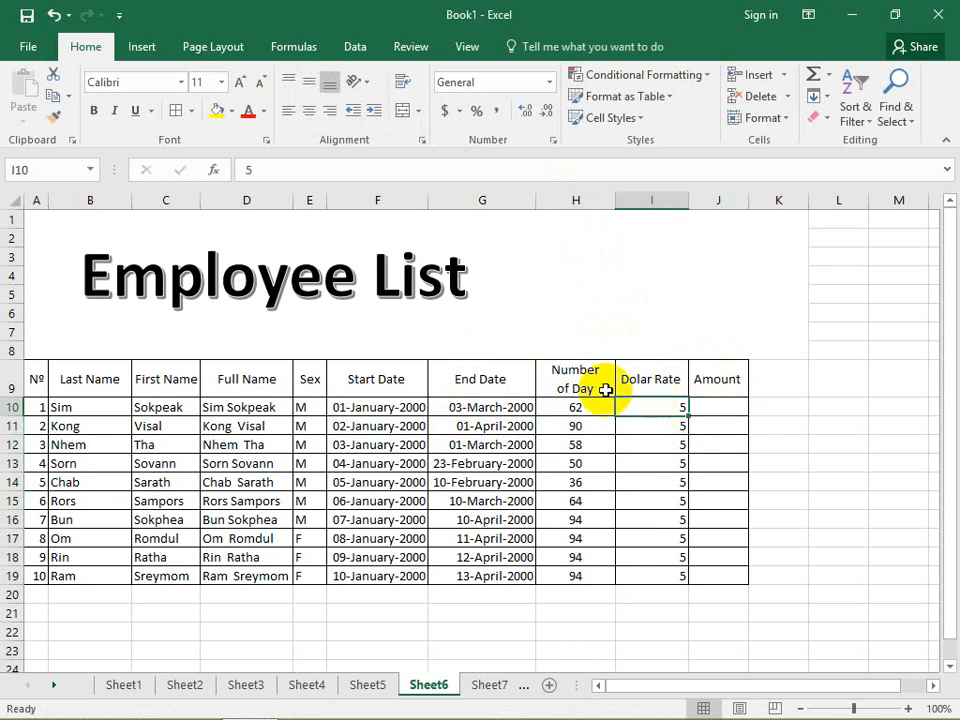
{"action": "left_click_drag", "start_coordinate": [632, 429], "coordinate": [638, 566]}
{"action": "left_click", "coordinate": [638, 562]}
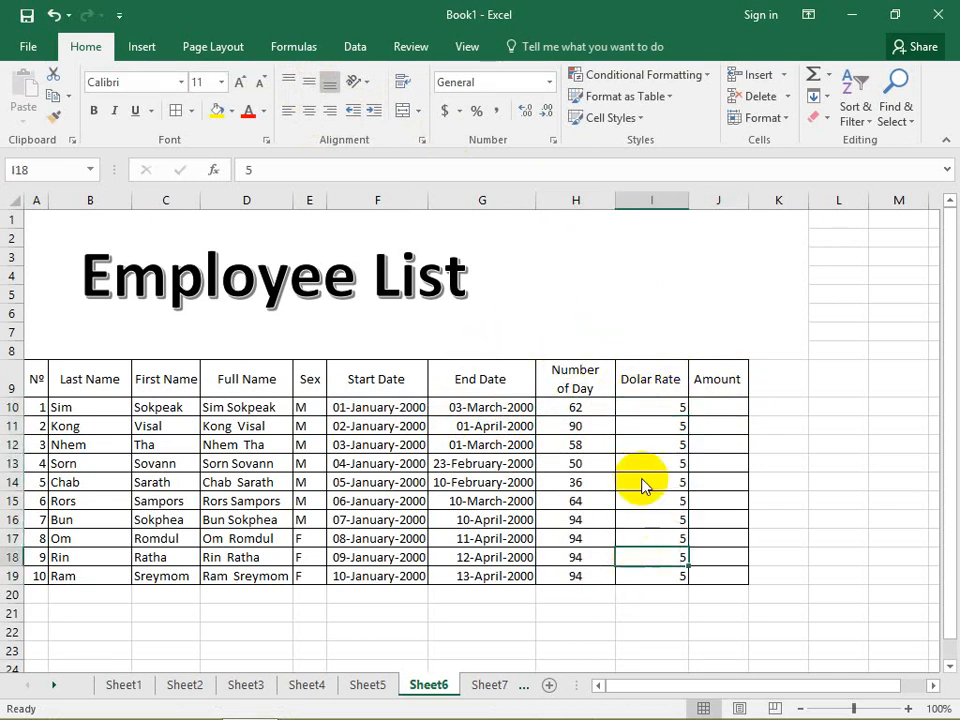
{"action": "left_click", "coordinate": [638, 406]}
{"action": "left_click_drag", "start_coordinate": [643, 426], "coordinate": [648, 447]}
{"action": "left_click_drag", "start_coordinate": [650, 454], "coordinate": [656, 502]}
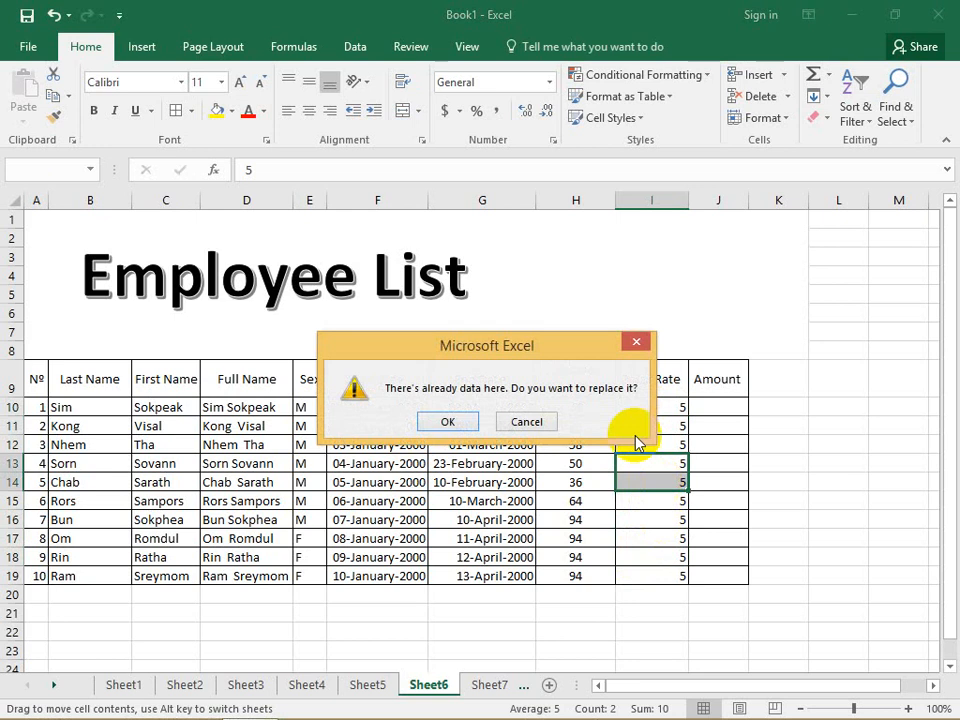
{"action": "left_click", "coordinate": [546, 424]}
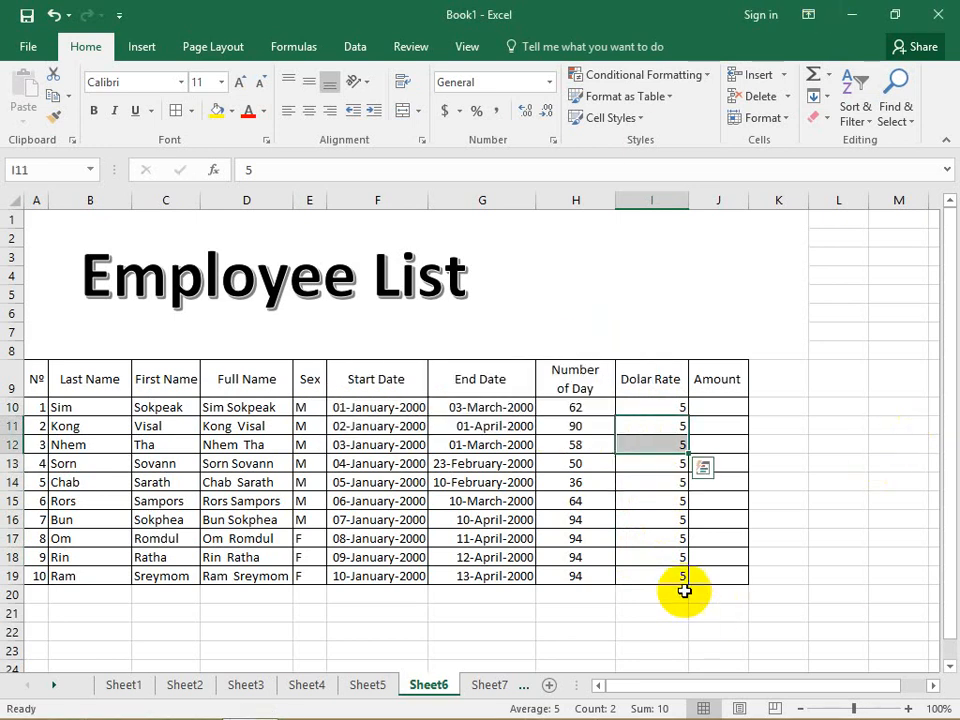
- Center the Dolar Rate values in I10:I19 horizontally
{"action": "left_click_drag", "start_coordinate": [670, 576], "coordinate": [665, 414]}
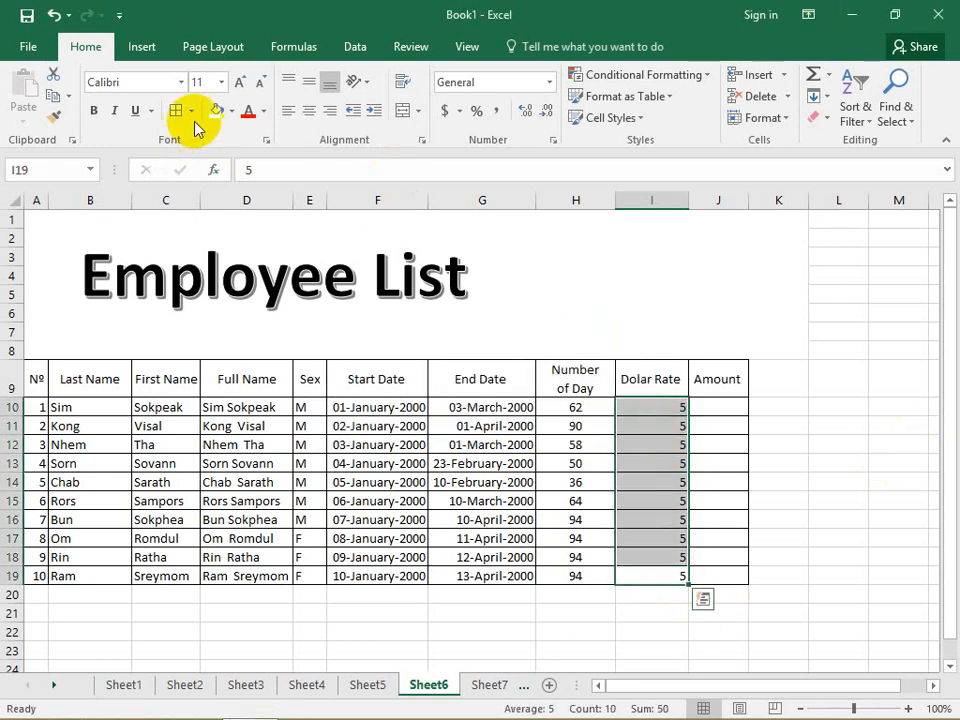
{"action": "left_click", "coordinate": [309, 111]}
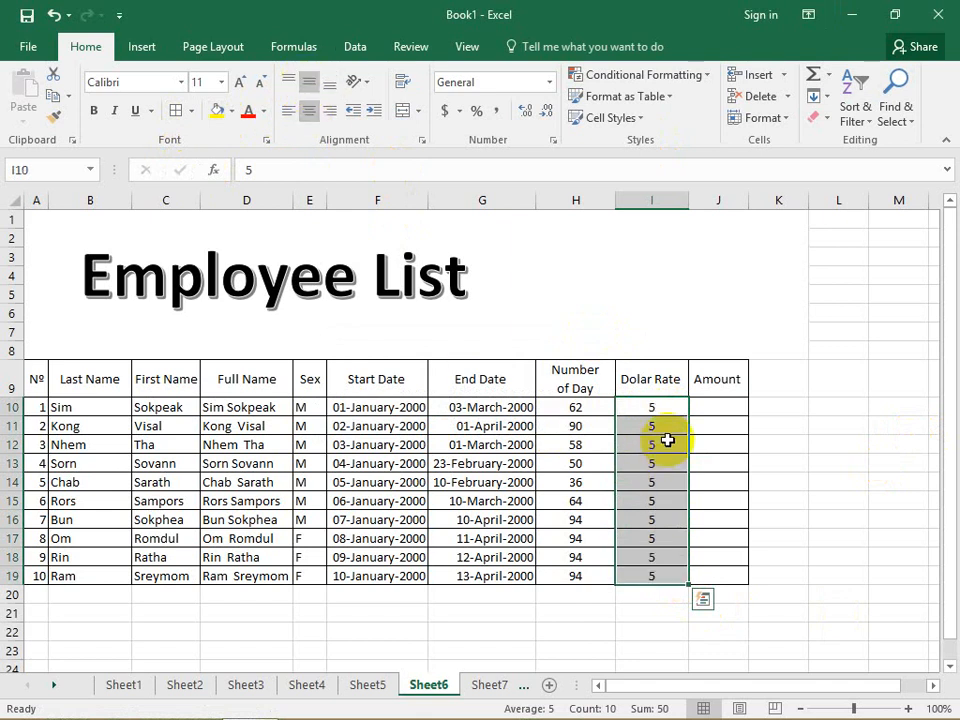
- Enter =H10*I10 in J10 to calculate the amount and fill the formula down through J19
{"action": "left_click", "coordinate": [712, 418]}
{"action": "left_click", "coordinate": [717, 405]}
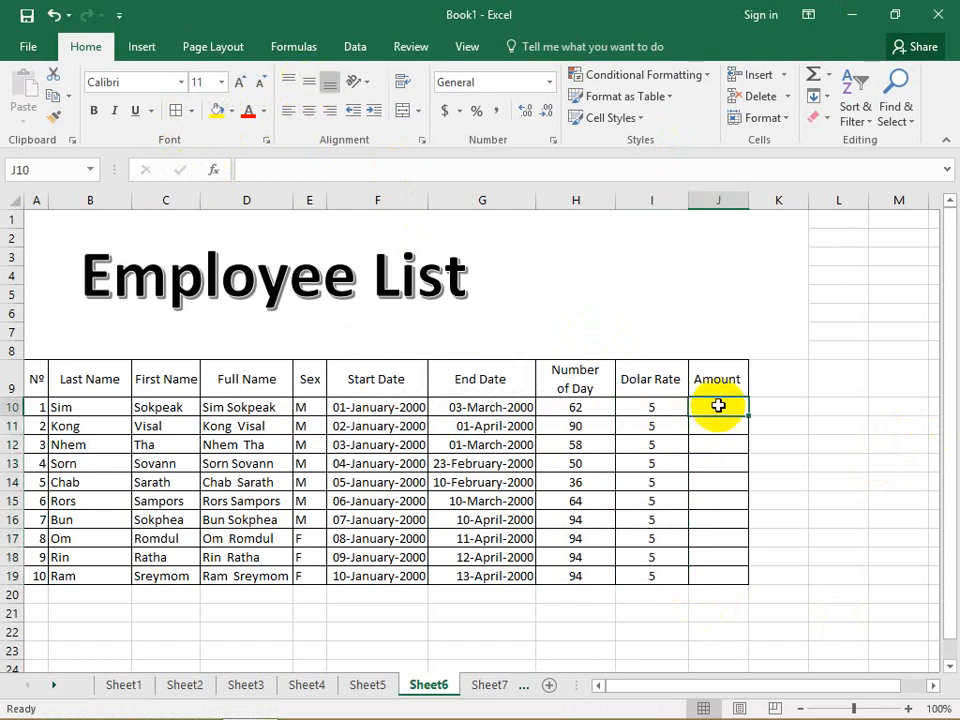
{"action": "type", "text": "="}
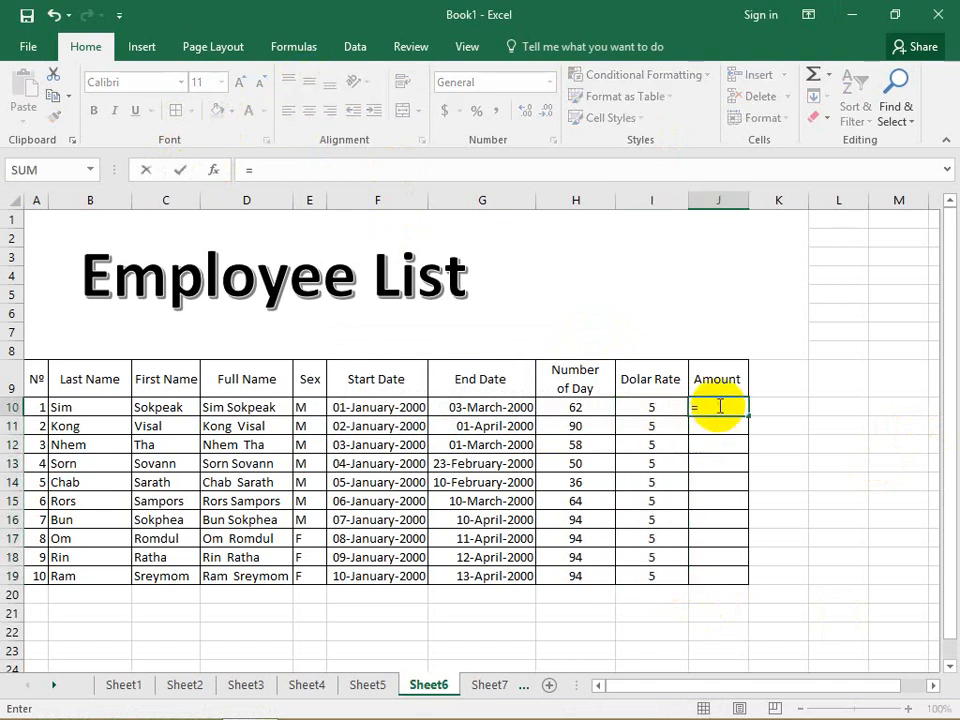
{"action": "left_click", "coordinate": [596, 406]}
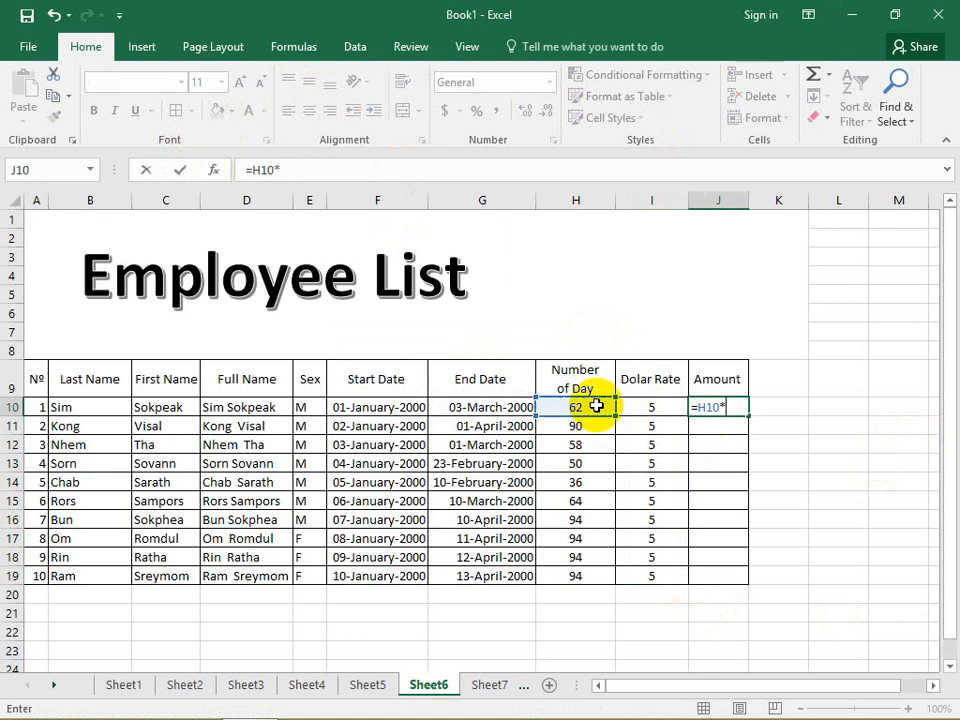
{"action": "type", "text": "*"}
{"action": "left_click", "coordinate": [636, 412]}
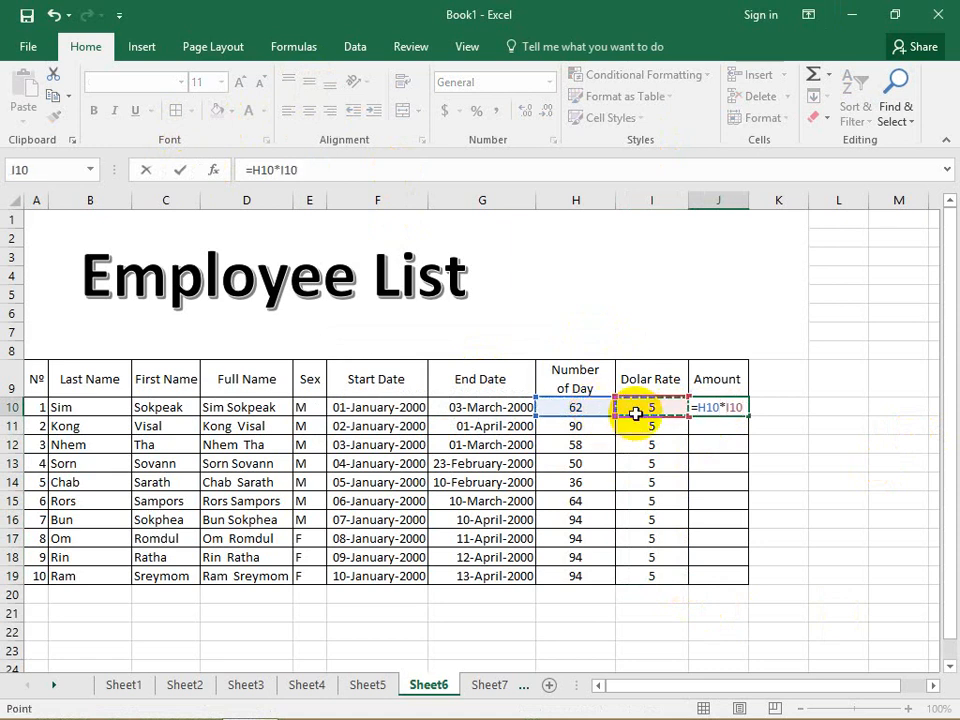
{"action": "key", "text": "Return"}
{"action": "left_click", "coordinate": [733, 412]}
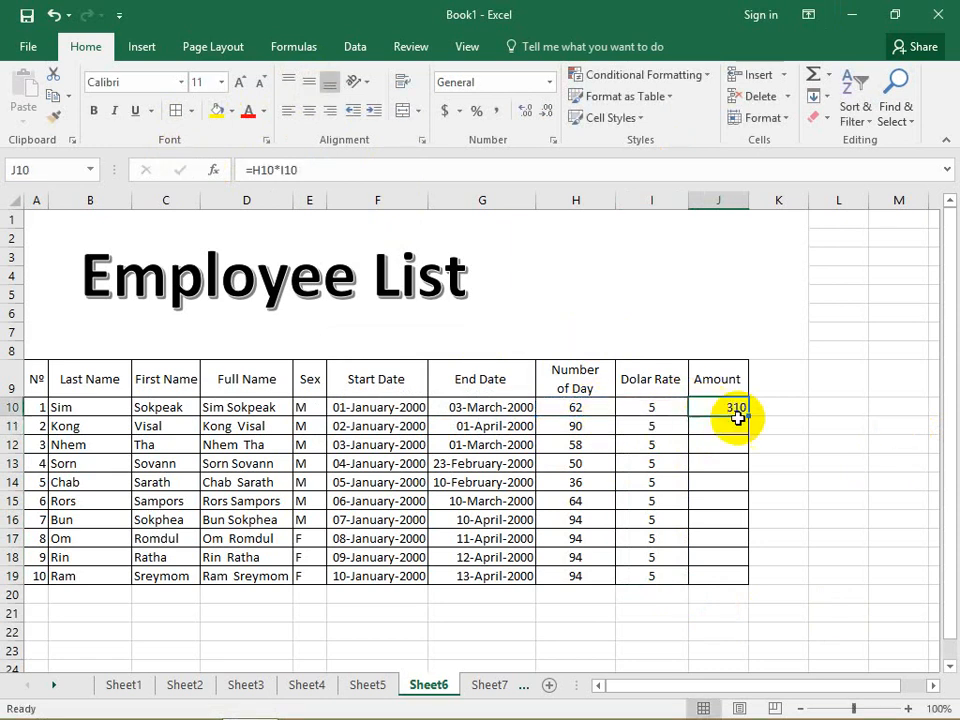
{"action": "double_click", "coordinate": [747, 414]}
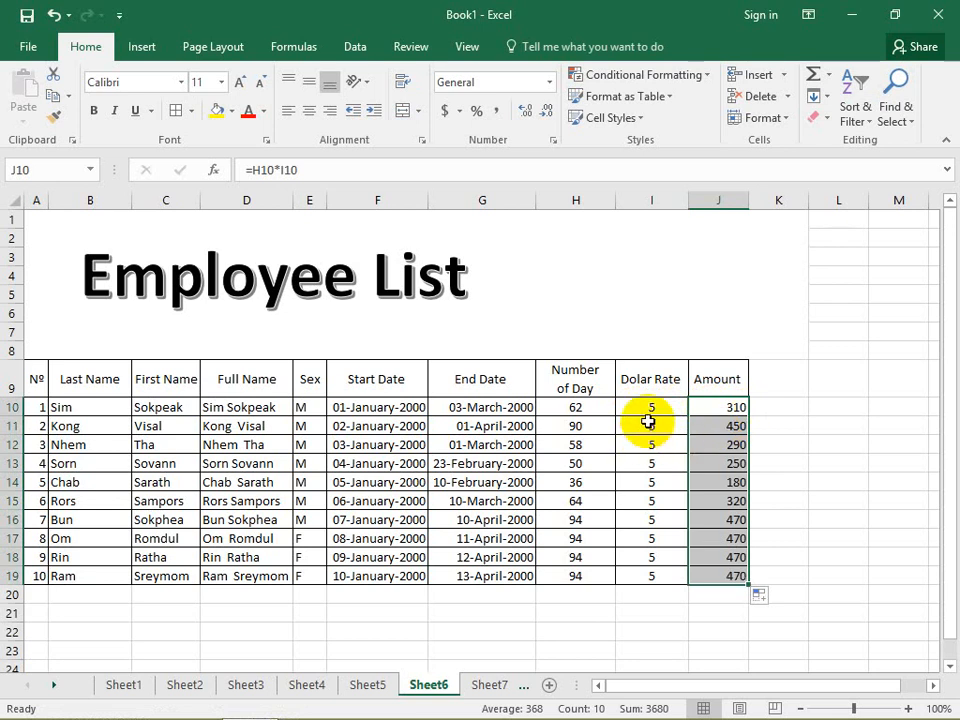
- Apply the dollar Accounting format to the Amount values in J10:J19 and the Dolar Rate values in I10:I19
{"action": "left_click", "coordinate": [445, 112]}
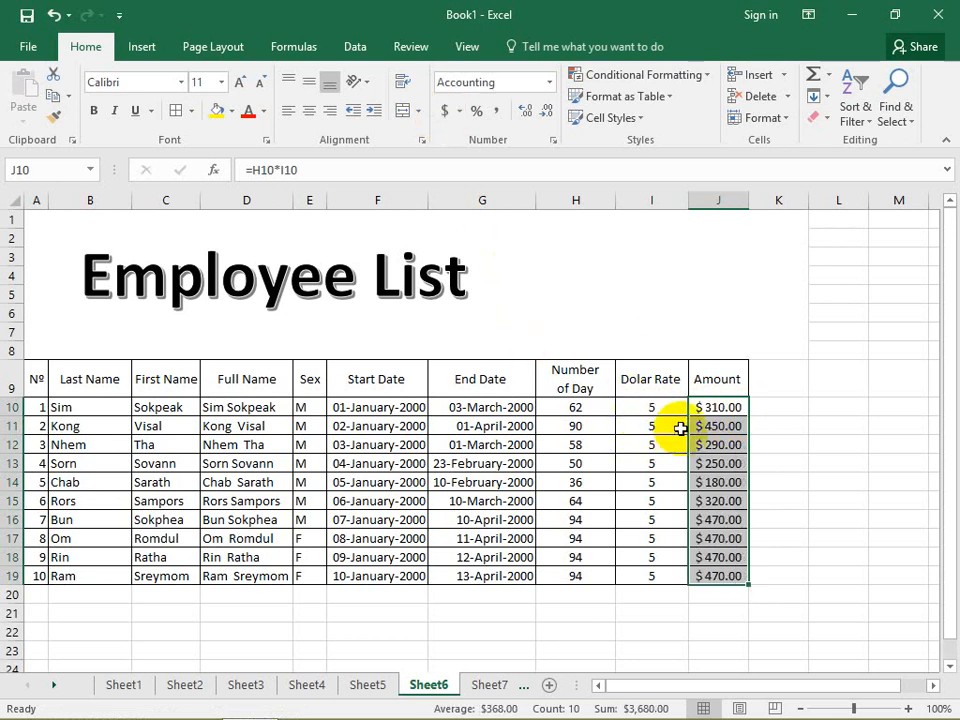
{"action": "left_click_drag", "start_coordinate": [665, 408], "coordinate": [664, 576]}
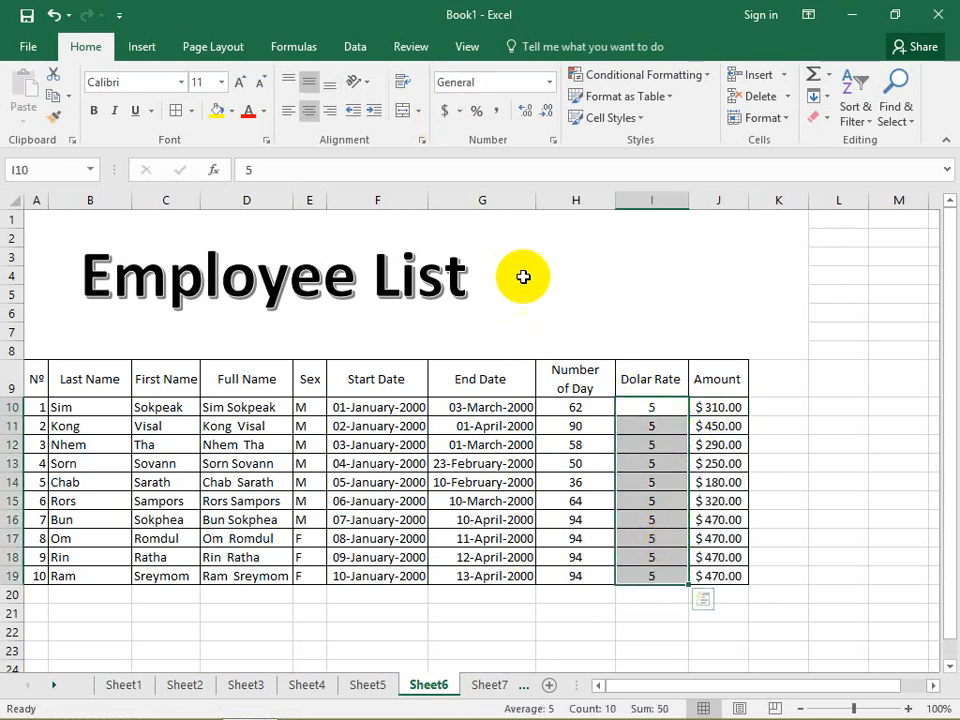
{"action": "left_click", "coordinate": [447, 112]}
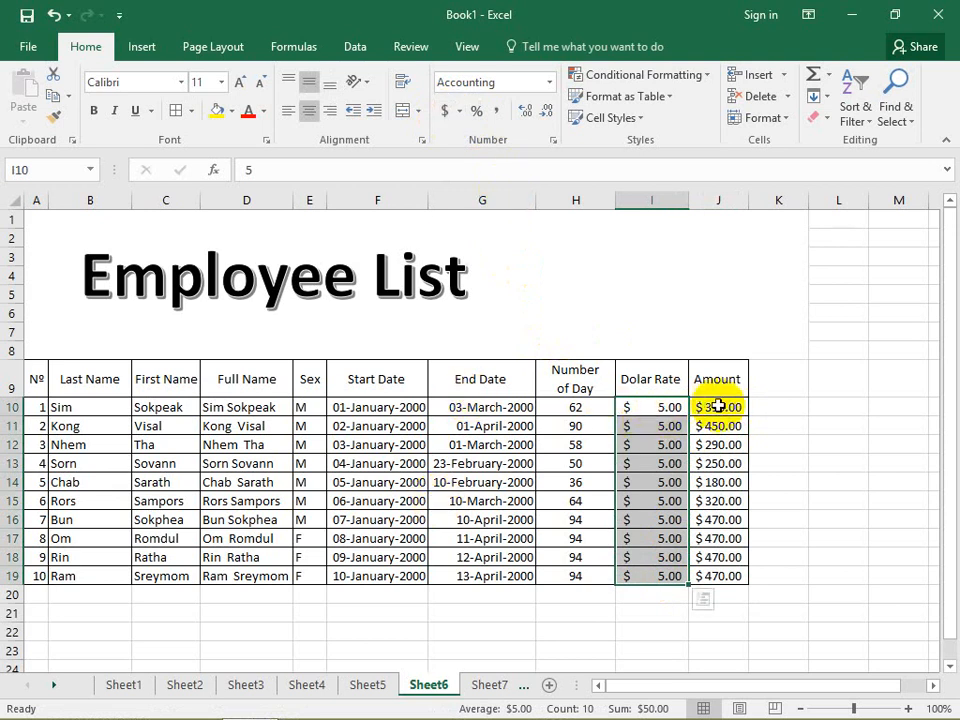
- Delete the surplus column K next to the Amount column so the title area ends at the table's edge
{"action": "left_click", "coordinate": [783, 200]}
{"action": "right_click", "coordinate": [784, 200]}
{"action": "left_click", "coordinate": [831, 334]}
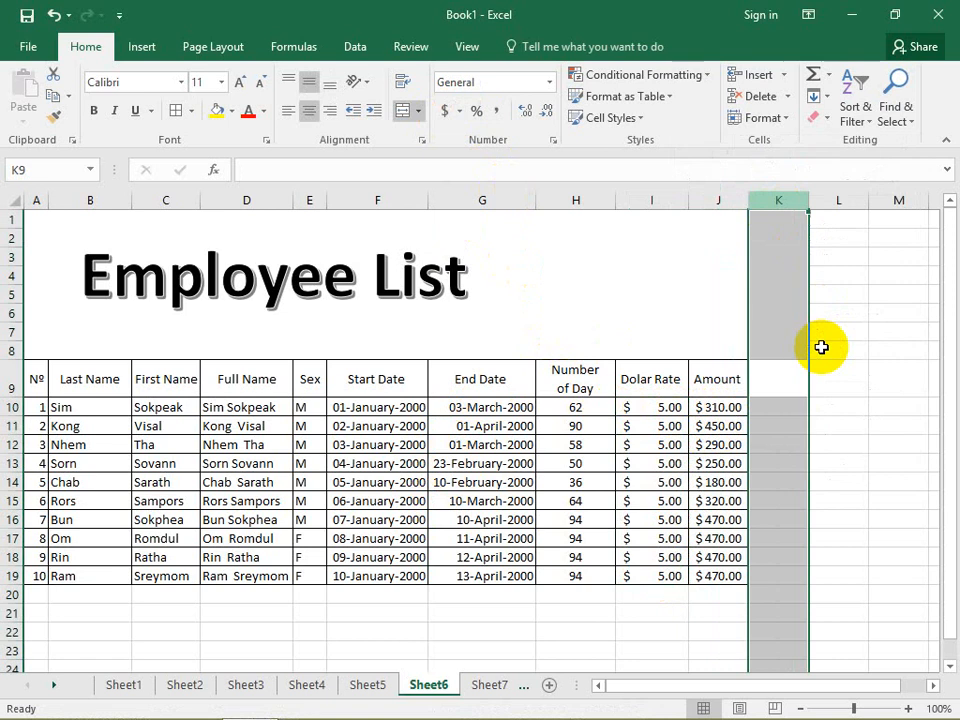
{"action": "left_click", "coordinate": [821, 347]}
{"action": "left_click", "coordinate": [666, 466]}
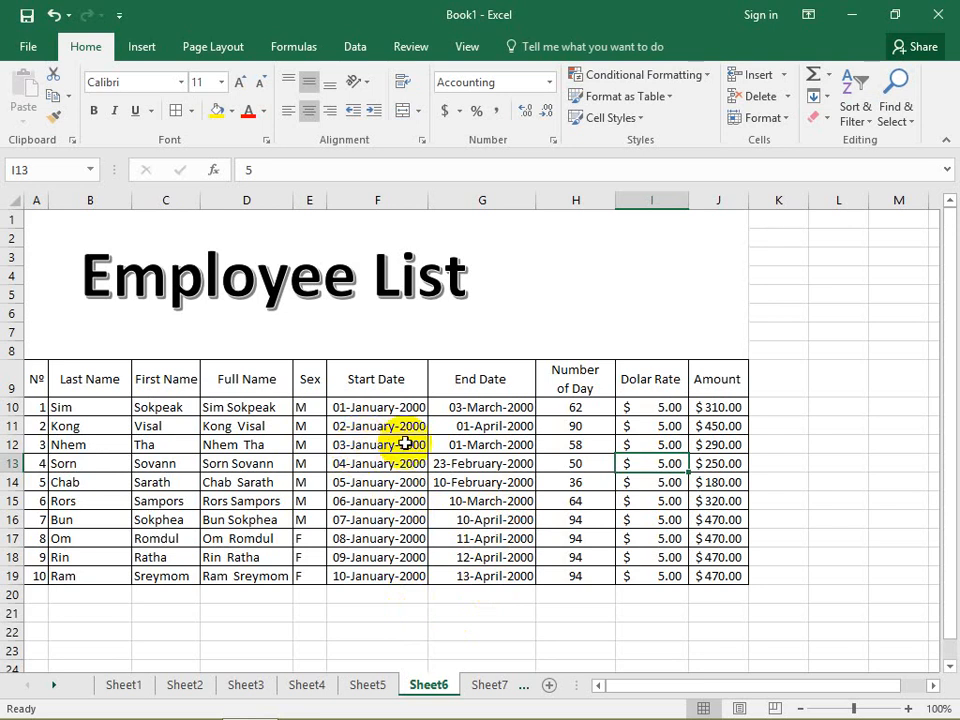
- Close the Book1 workbook
{"action": "left_click", "coordinate": [935, 25]}
{"action": "left_click", "coordinate": [397, 390]}
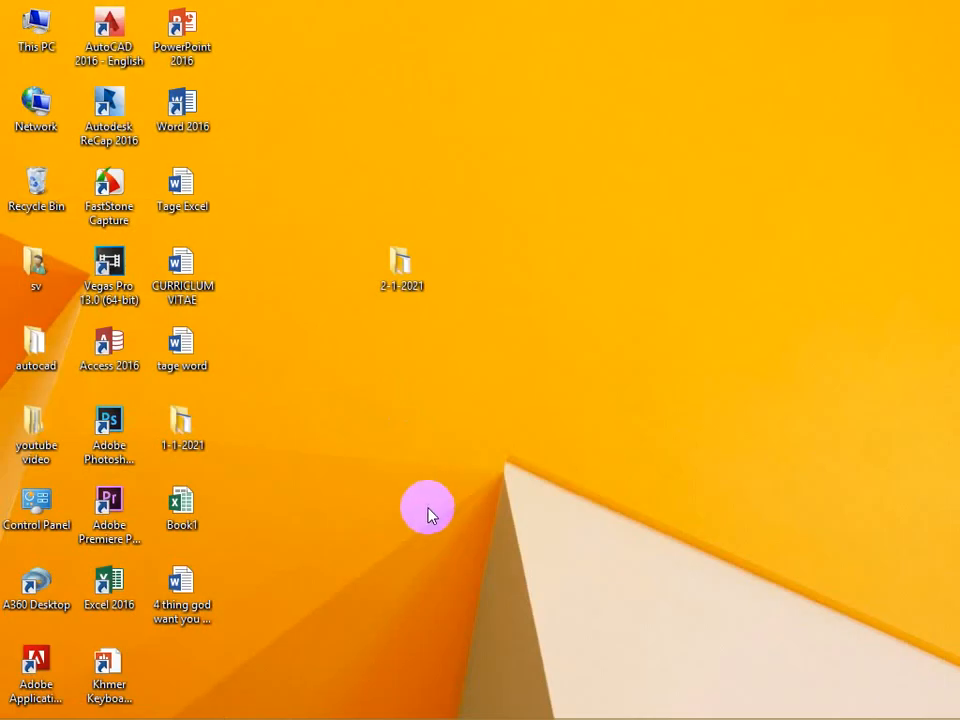
{"action": "left_click", "coordinate": [771, 702]}
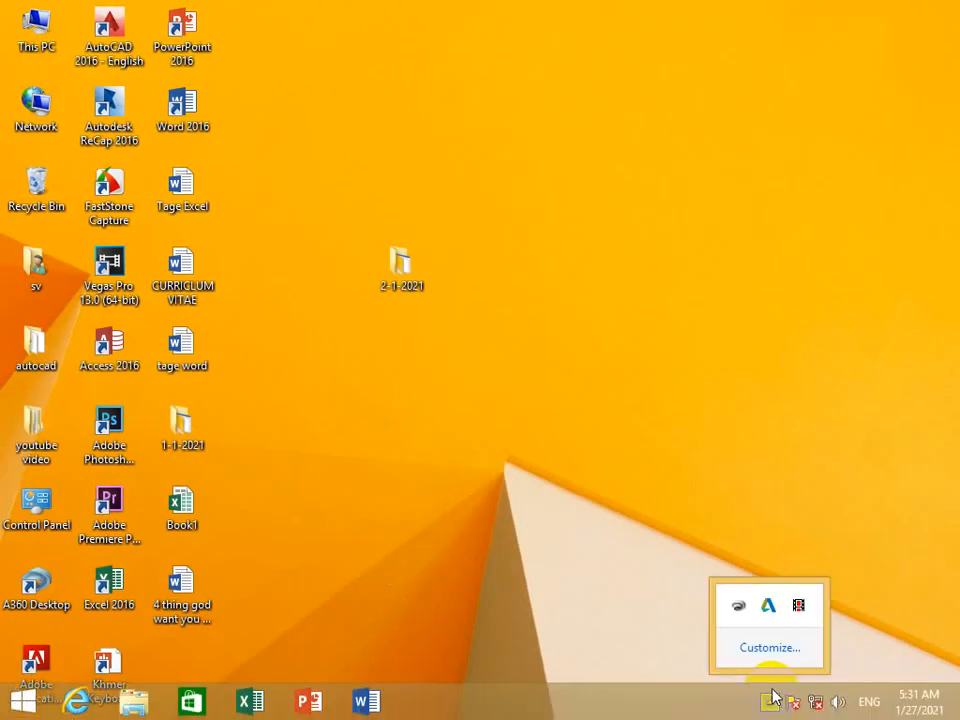